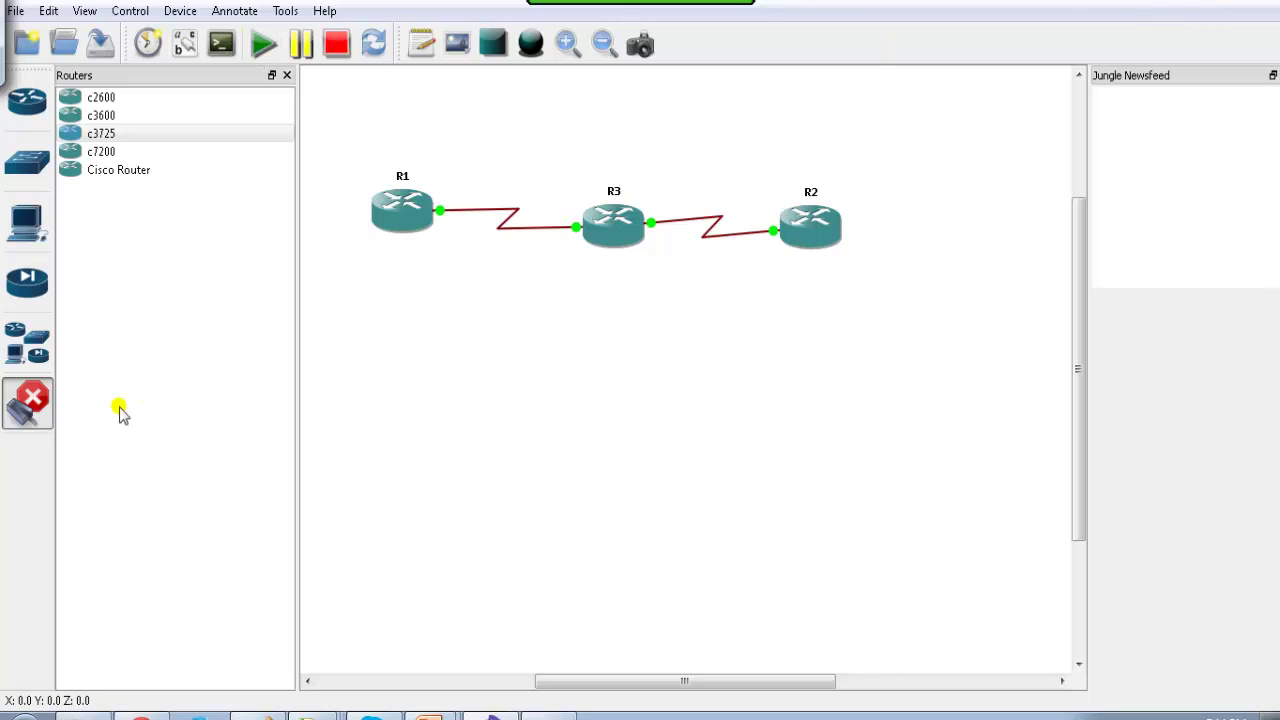
Step: Switch to the R1 console in the terminal window and display its interface summary with sh ip int brief
left_click(1174, 10)
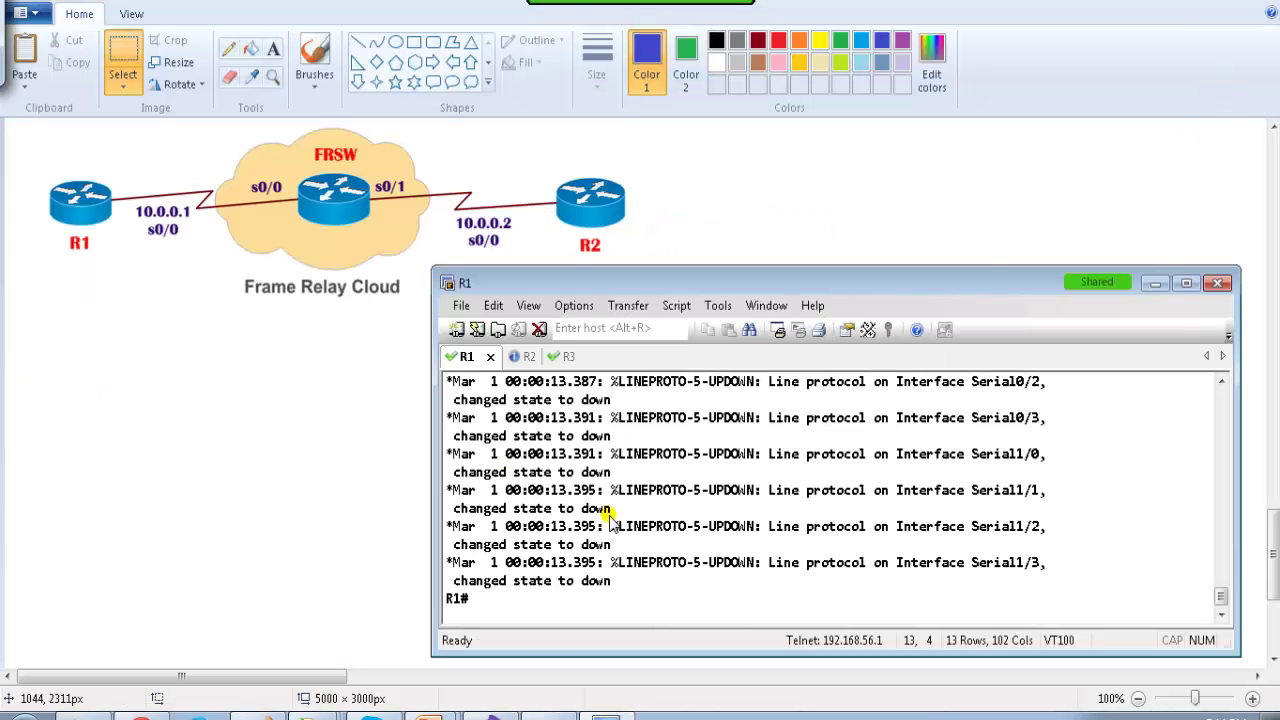
key("Return")
key("Return")
key("Return")
key("Return")
key("Return")
key("Return")
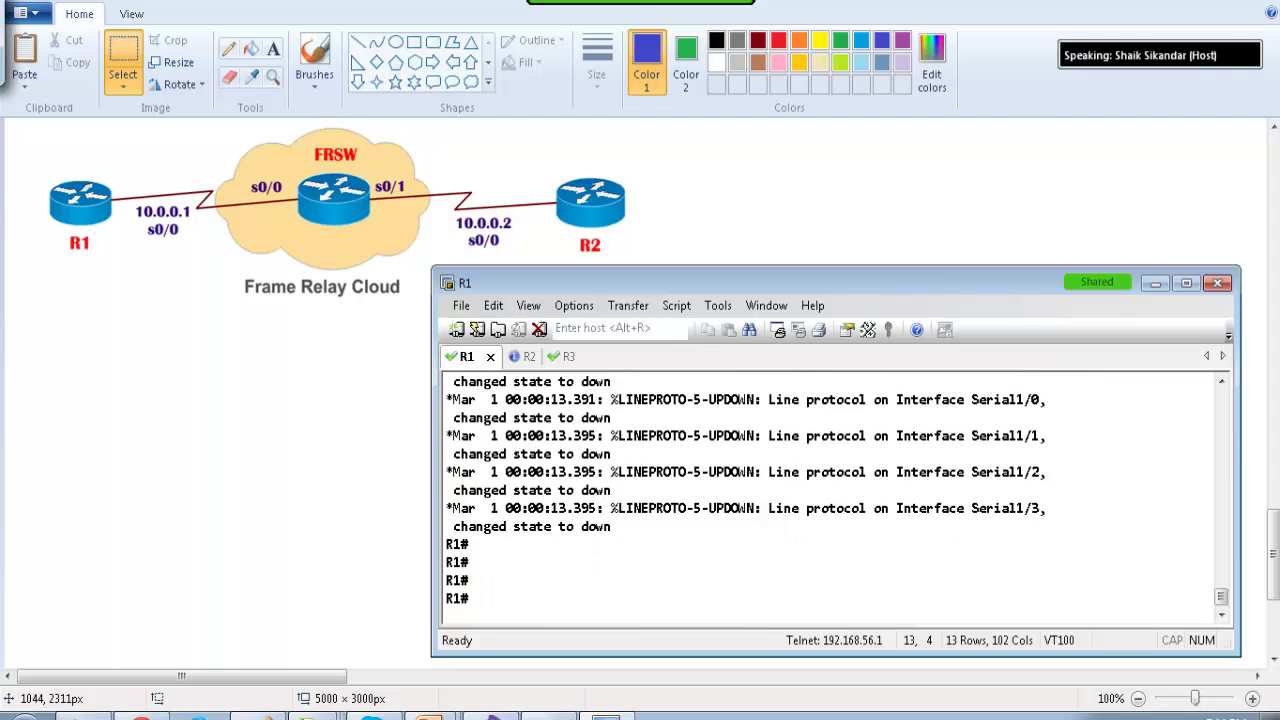
type("sh ip int br")
key("Tab")
key("Return")
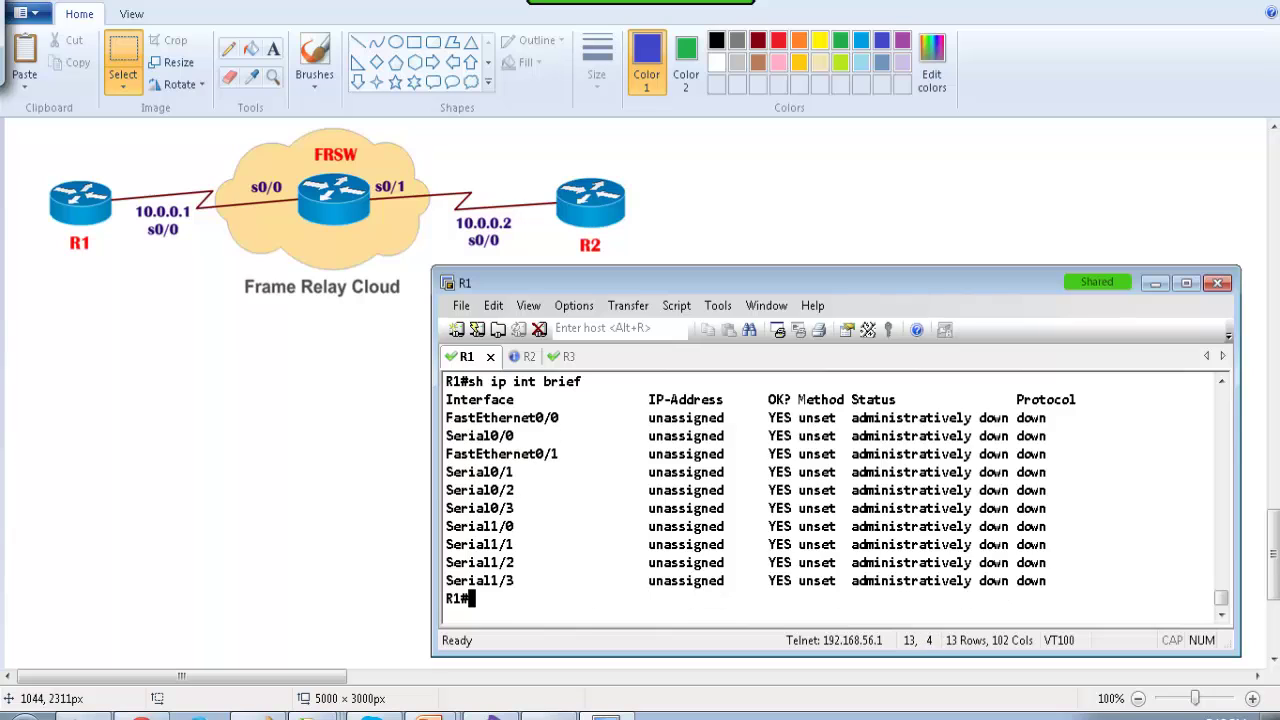
Step: Enter global configuration mode on R1 and open interface s0/0 for configuration
key("Return")
key("Return")
key("Return")
type("conf t")
key("Return")
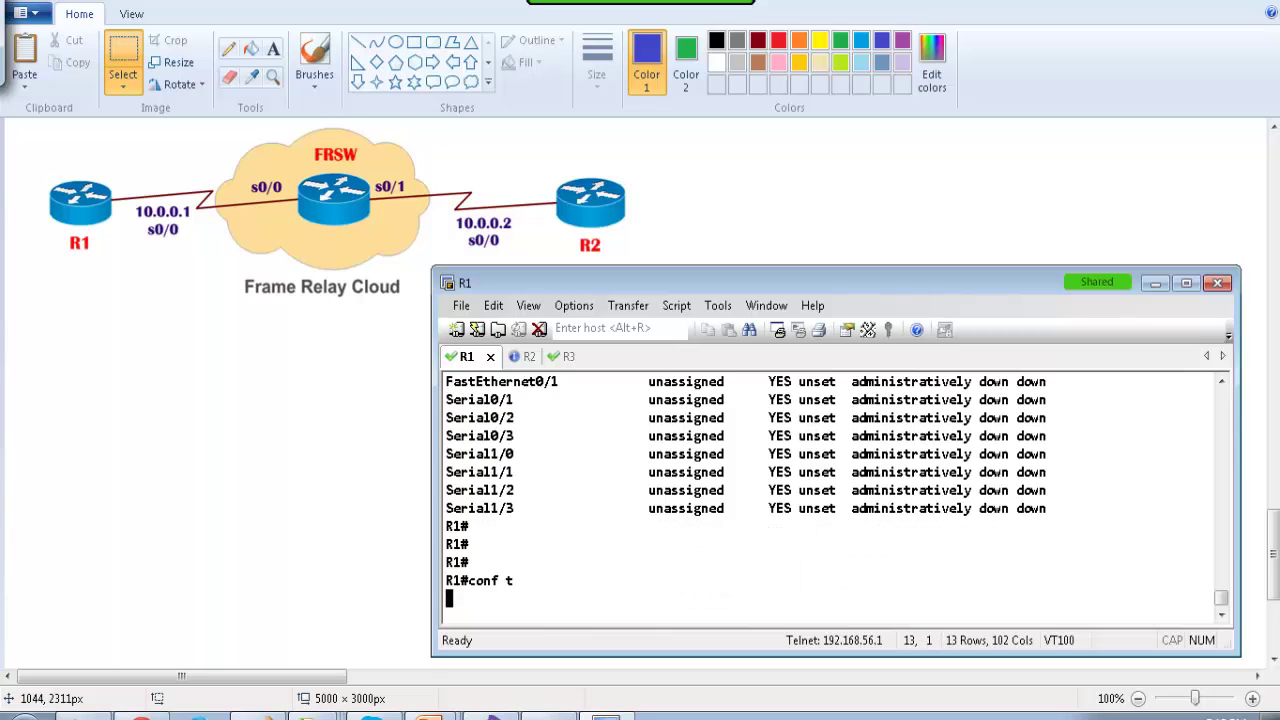
key("Return")
type("int s0/0")
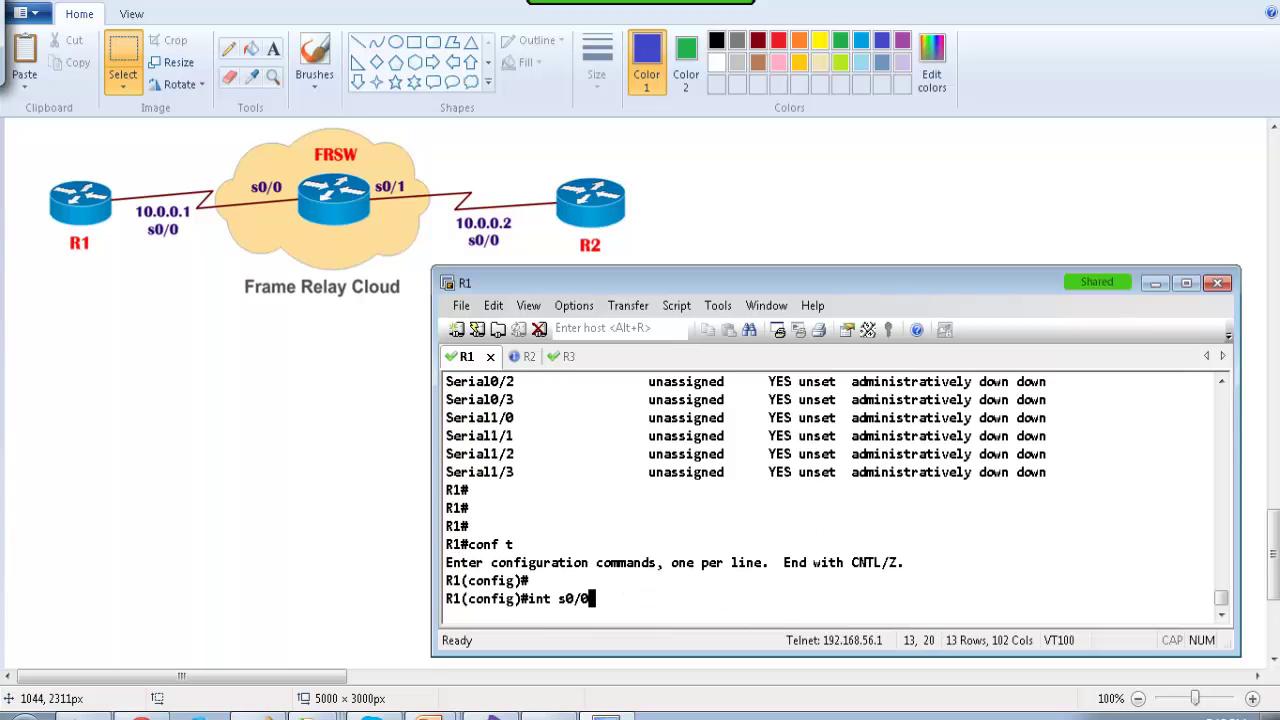
key("Return")
Step: Set the encapsulation of R1's s0/0 interface to frame-relay
type("en")
key("Tab")
key("BackSpace")
key("BackSpace")
key("BackSpace")
key("BackSpace")
key("BackSpace")
key("BackSpace")
key("BackSpace")
key("BackSpace")
key("BackSpace")
key("BackSpace")
key("BackSpace")
key("BackSpace")
key("BackSpace")
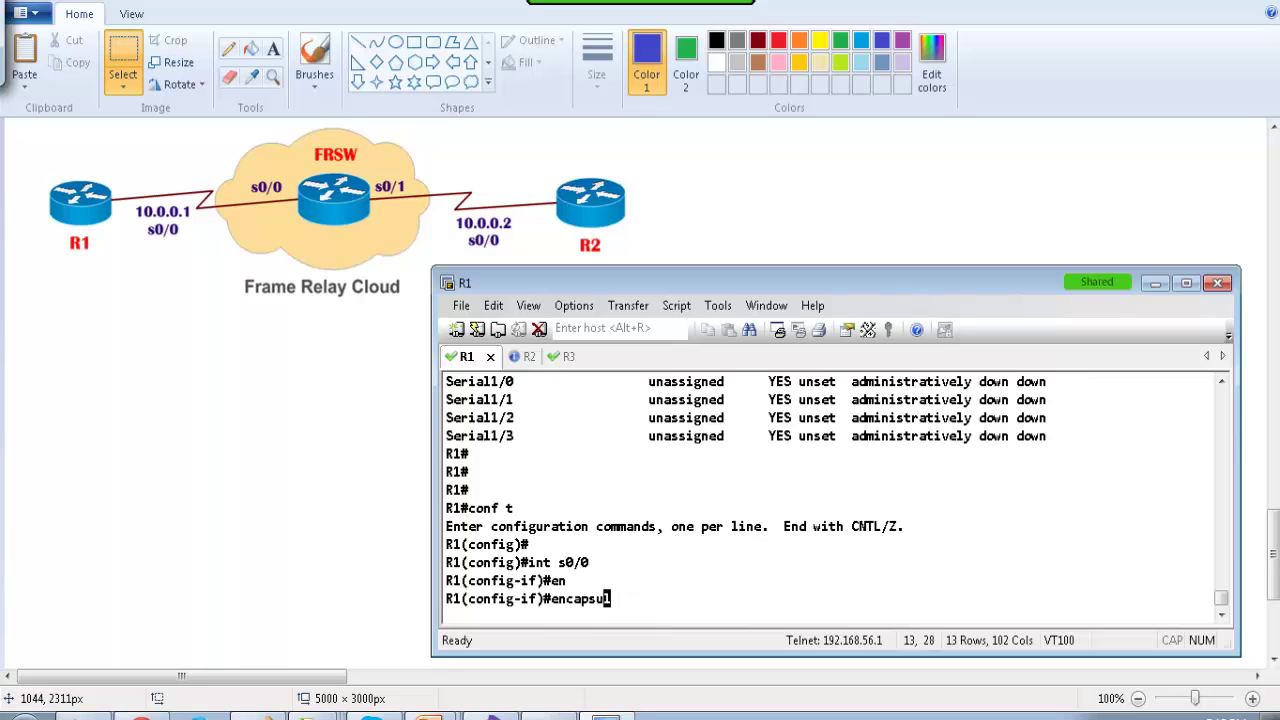
type("en")
key("Tab")
type("f")
key("Tab")
key("Return")
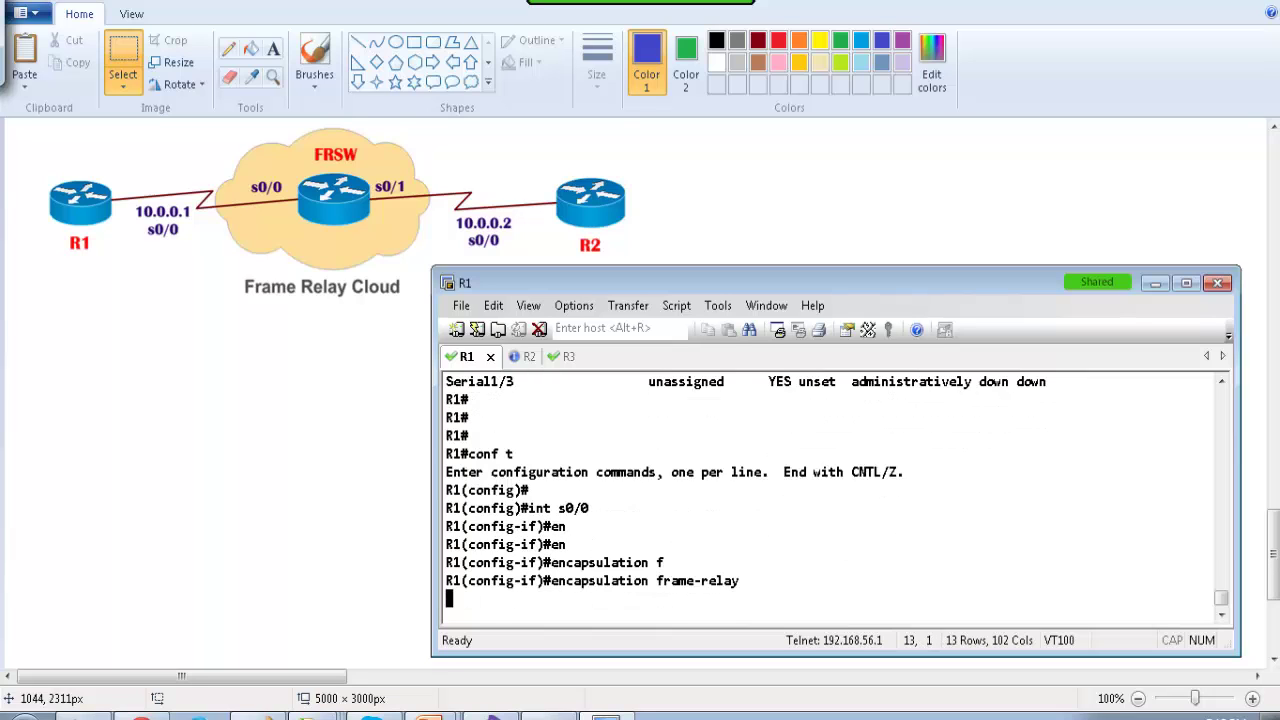
type("n osh")
key("Return")
type("n osh")
key("Return")
key("Return")
type("n osh")
key("BackSpace")
key("BackSpace")
key("BackSpace")
key("BackSpace")
key("BackSpace")
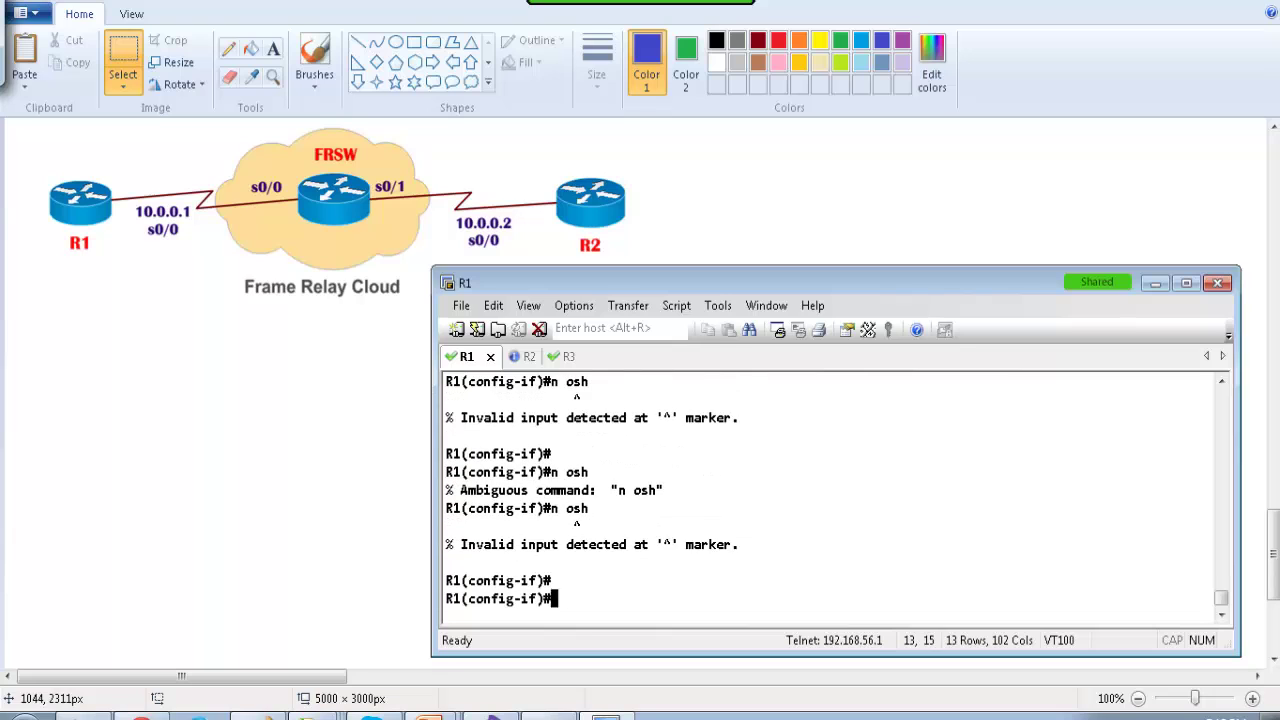
Step: Enable R1's s0/0 interface with the no shutdown command
type("no sh")
key("Tab")
key("Return")
key("Return")
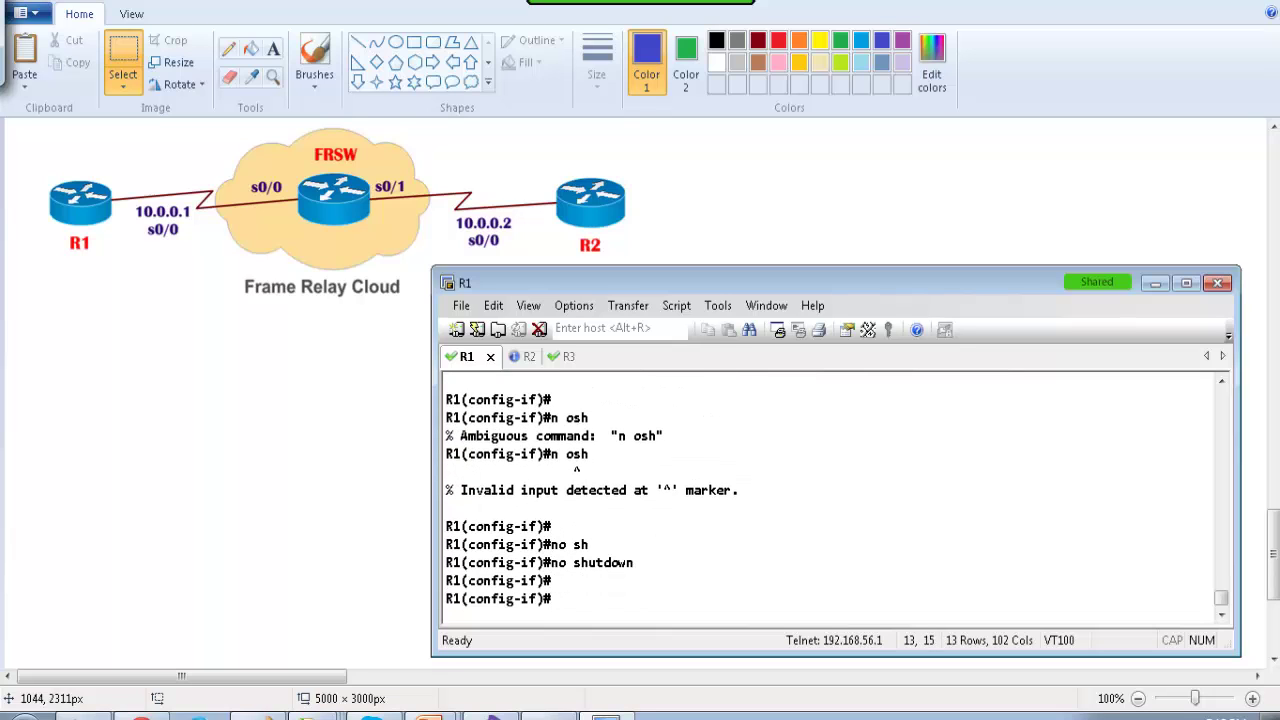
Step: Assign IP address 10.0.0.1 with mask 255.0.0.0 to R1's s0/0 and issue no shutdown again
type("ip ad")
key("Tab")
type("d")
key("Tab")
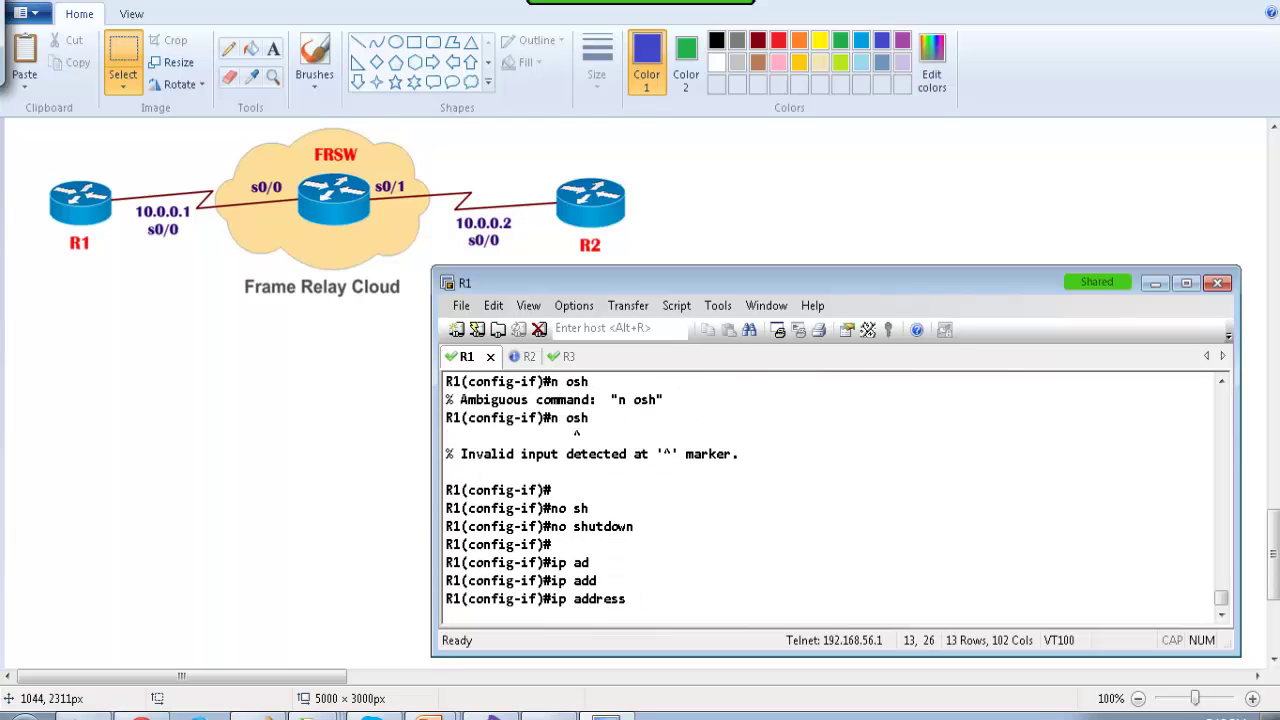
type("1")
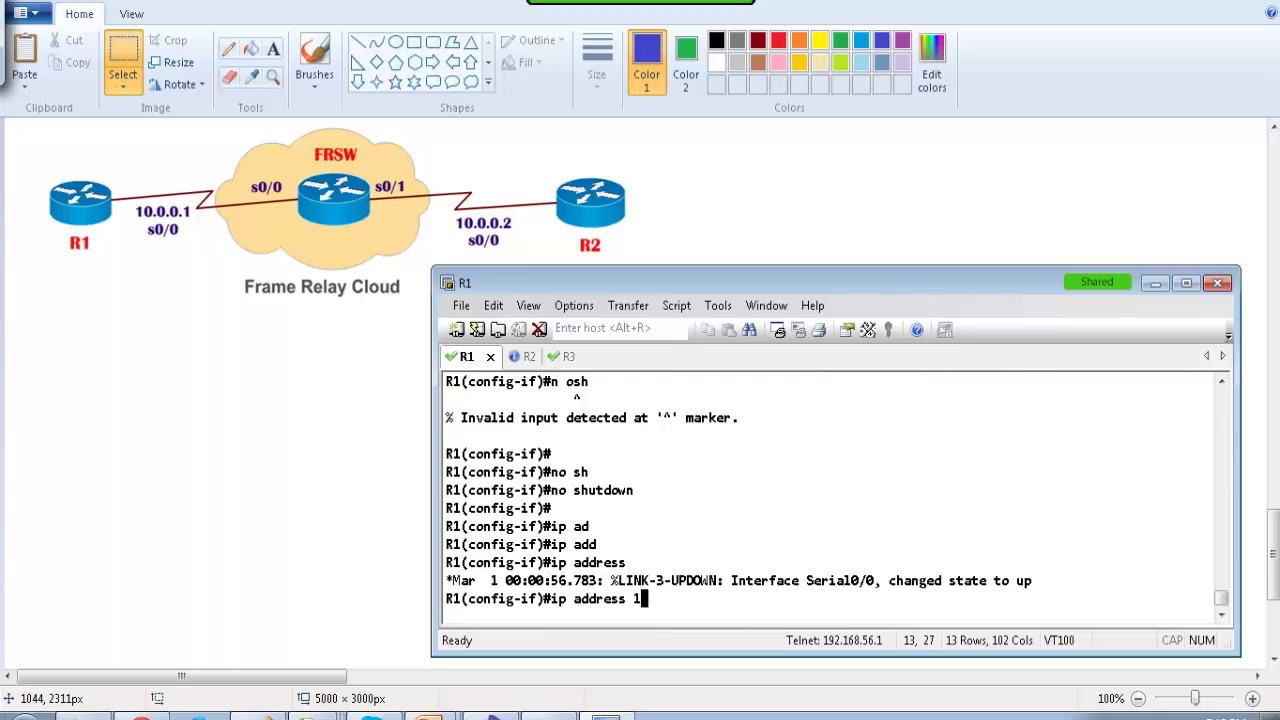
type("0.0.0.1")
key("Tab")
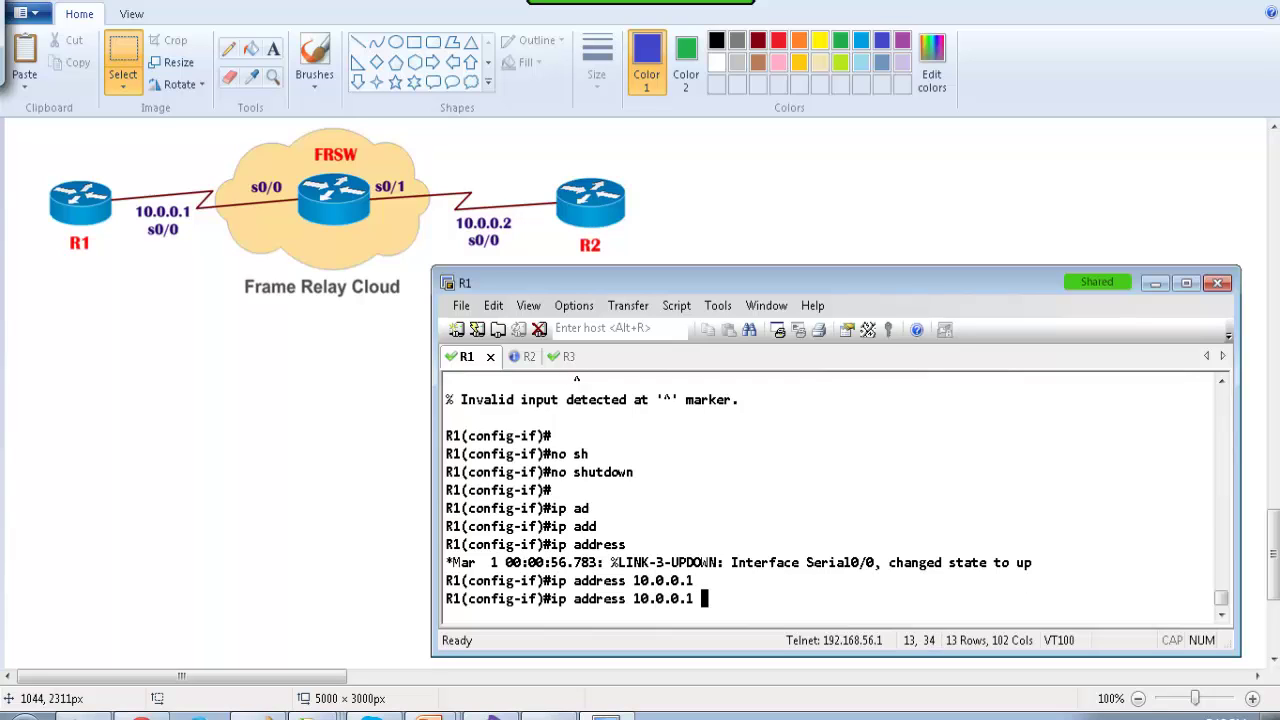
type("255.0.0.0")
key("Return")
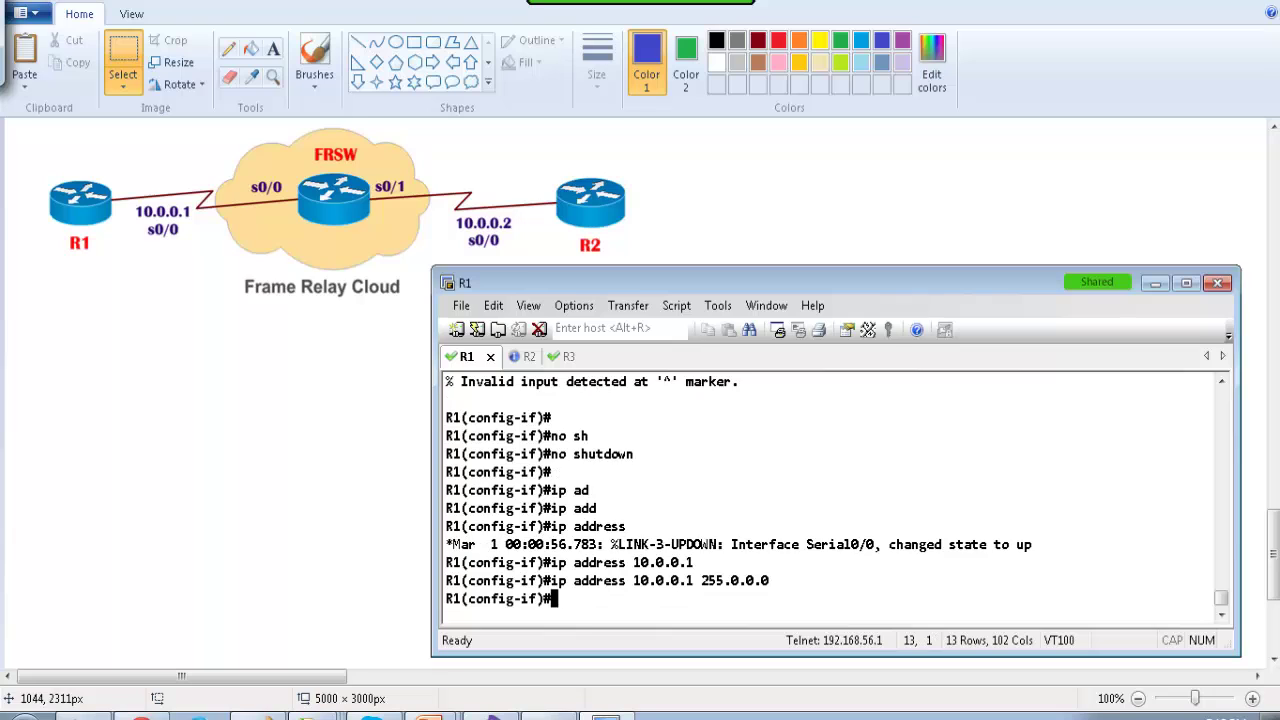
type("no sh")
key("Tab")
key("Return")
key("Return")
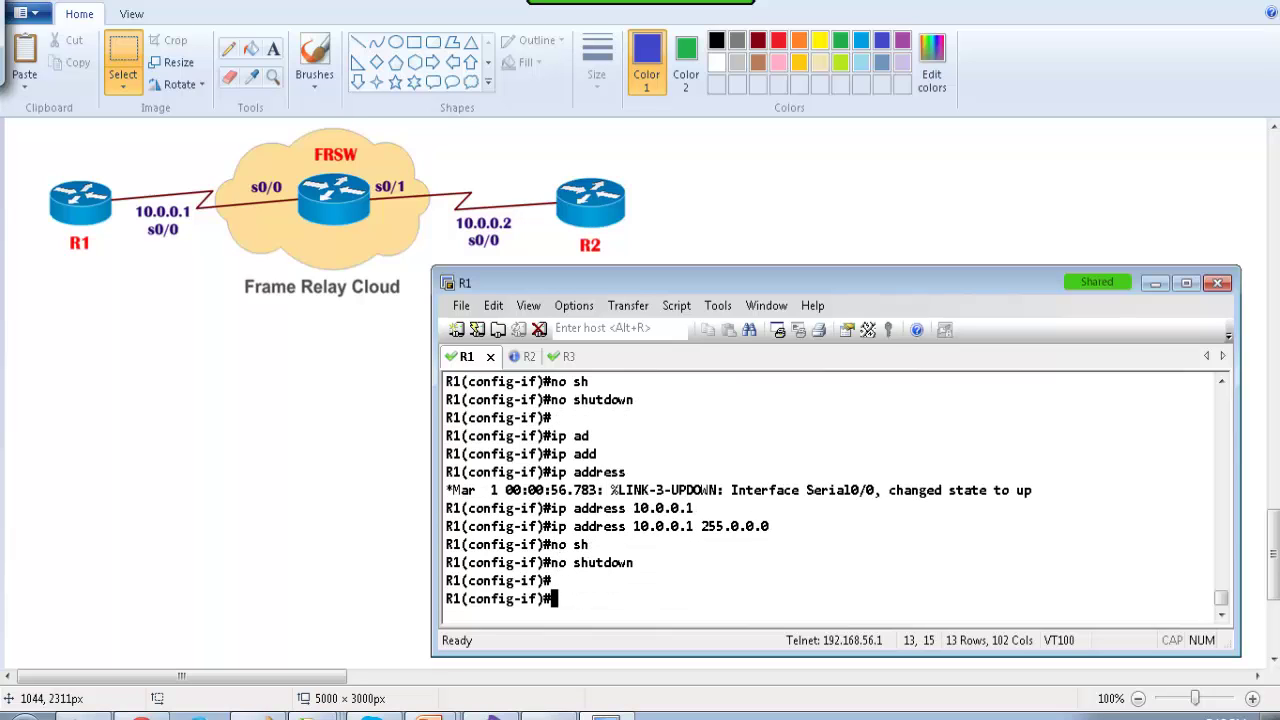
Step: Examine the frame-relay subcommands in R1's command help, including the arguments accepted by frame-relay map ip
type("fram")
key("Tab")
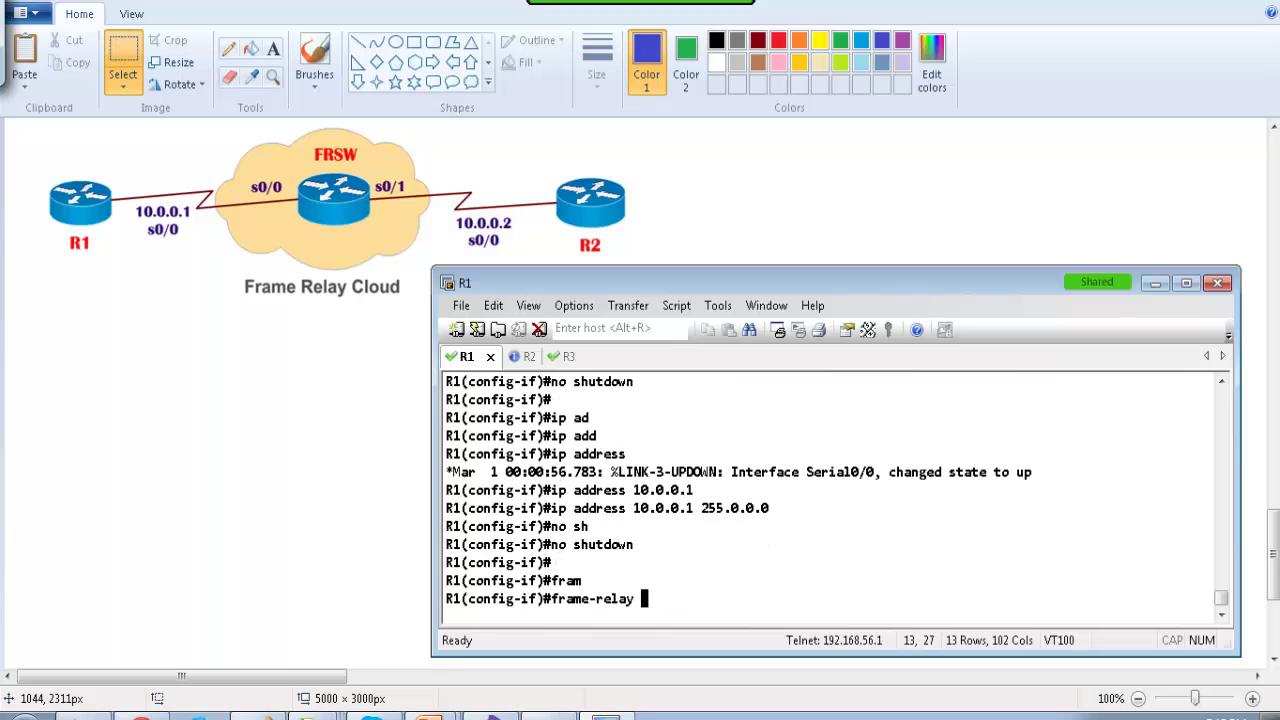
type("d")
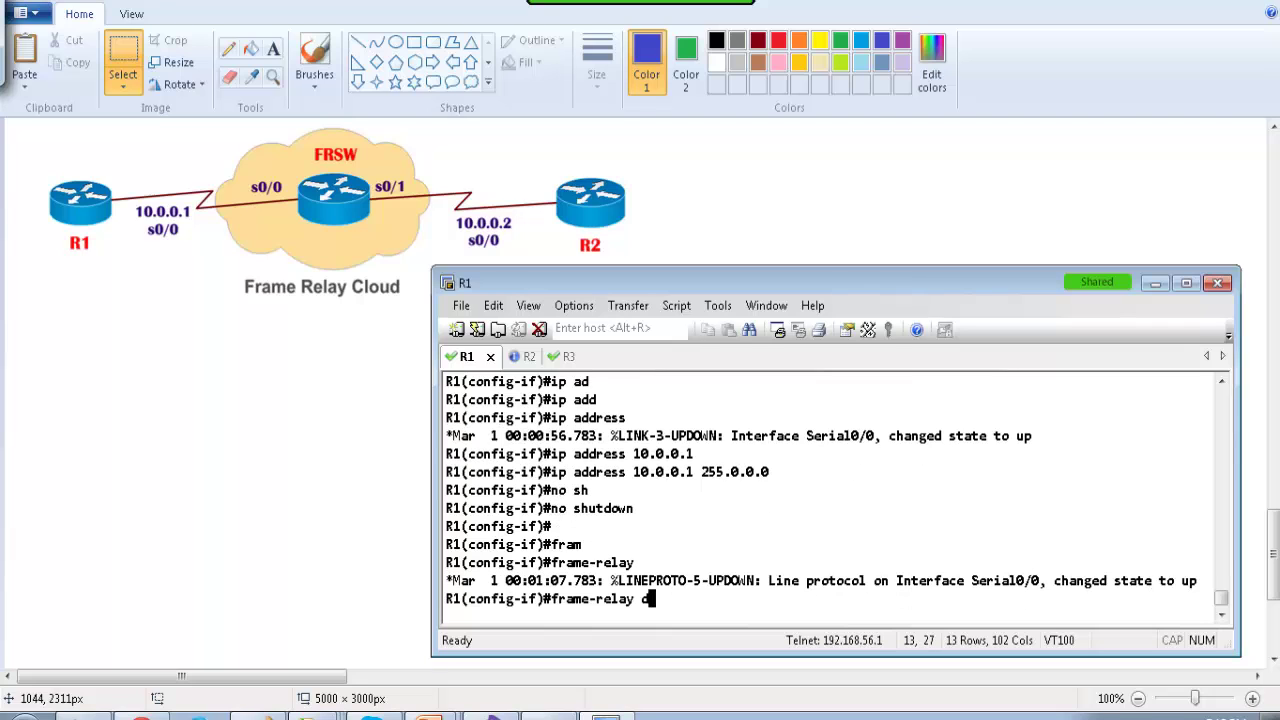
type("l")
key("Tab")
type("?")
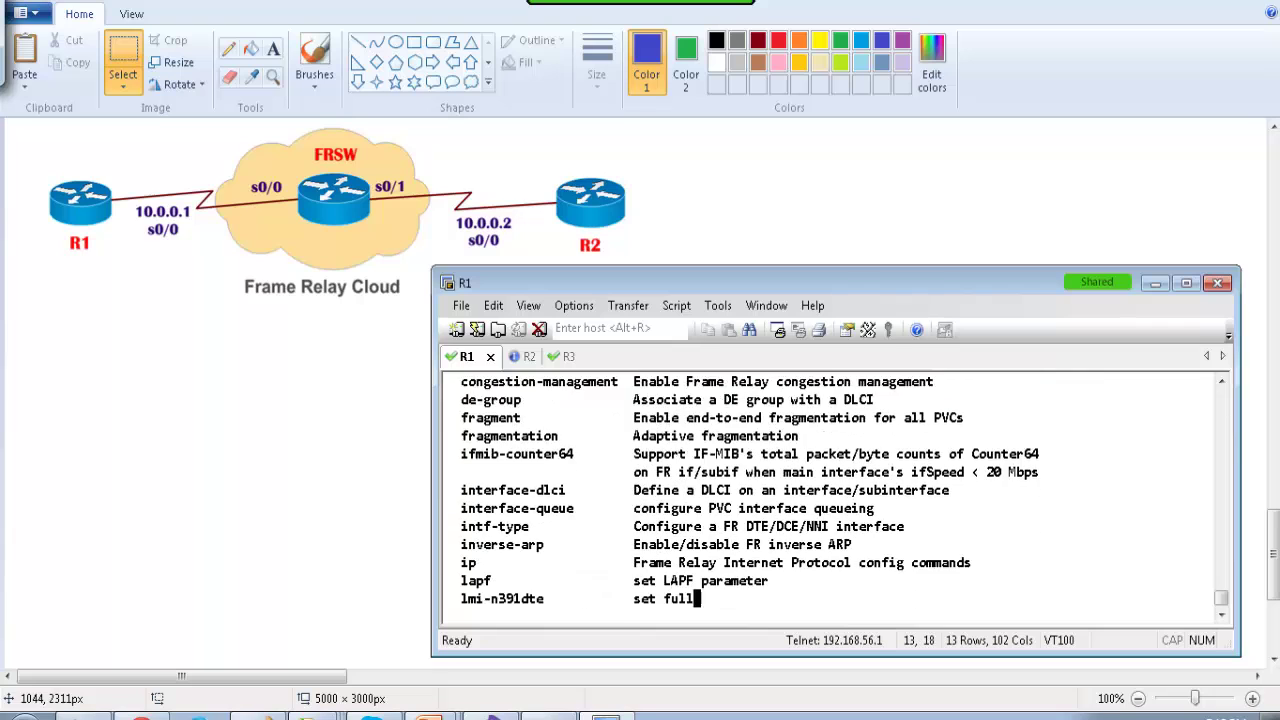
type("ma")
key("Tab")
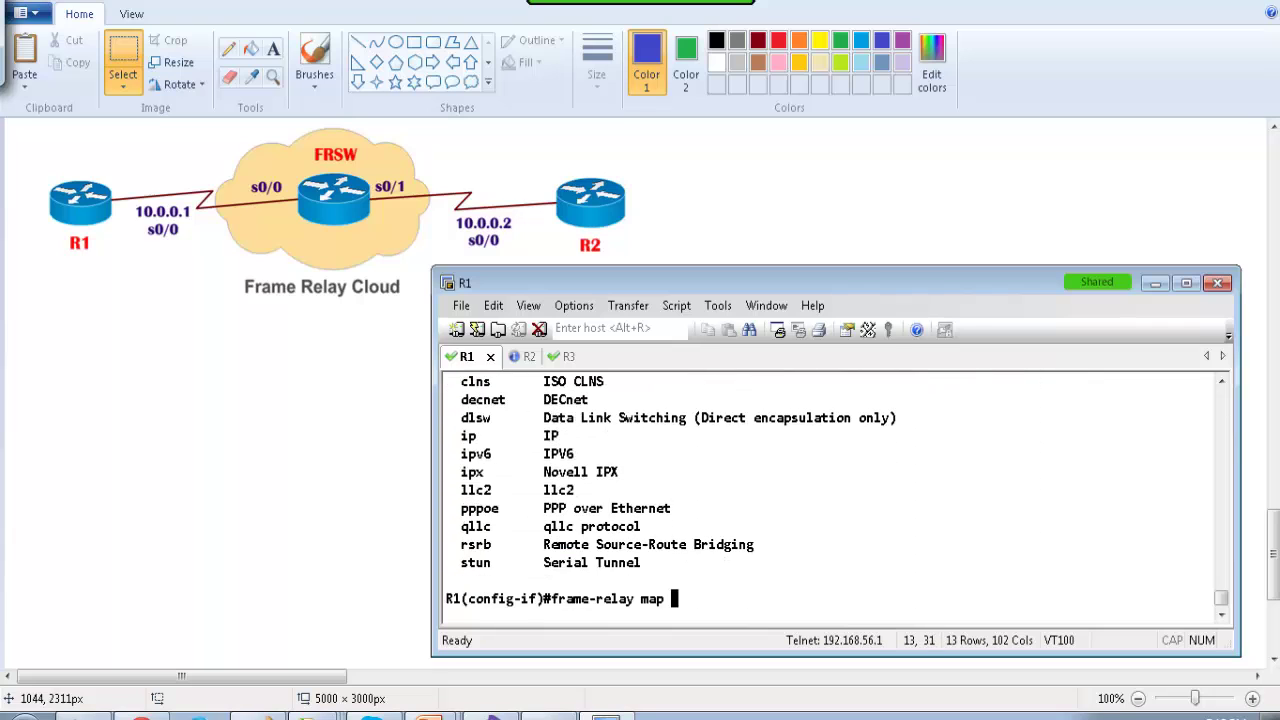
type("ip")
key("Tab")
type("?")
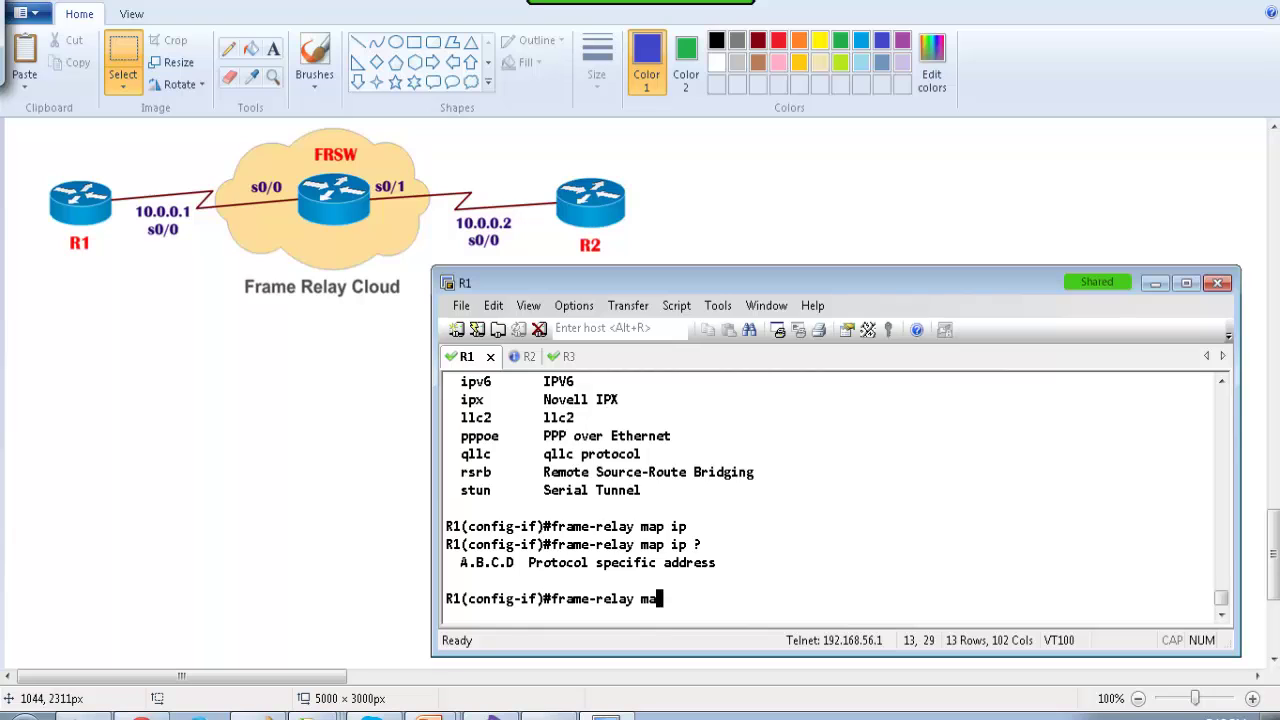
Step: Discard the unfinished frame-relay map command and leave configuration mode on R1 with end
key("BackSpace")
key("BackSpace")
key("BackSpace")
key("BackSpace")
key("BackSpace")
key("BackSpace")
key("BackSpace")
key("BackSpace")
key("BackSpace")
key("BackSpace")
key("BackSpace")
key("BackSpace")
key("BackSpace")
key("BackSpace")
type("end")
key("Return")
key("Return")
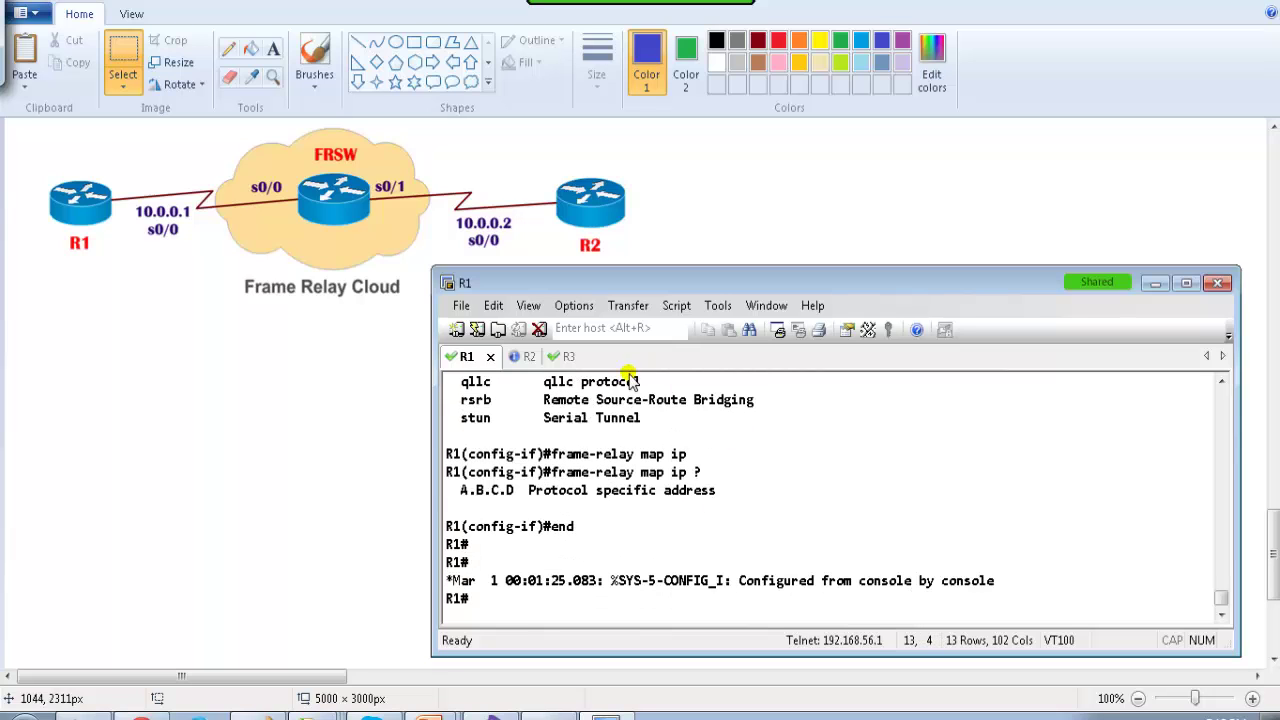
Step: Switch to the R2 console and enter configuration mode for its s0/0 interface
left_click(523, 356)
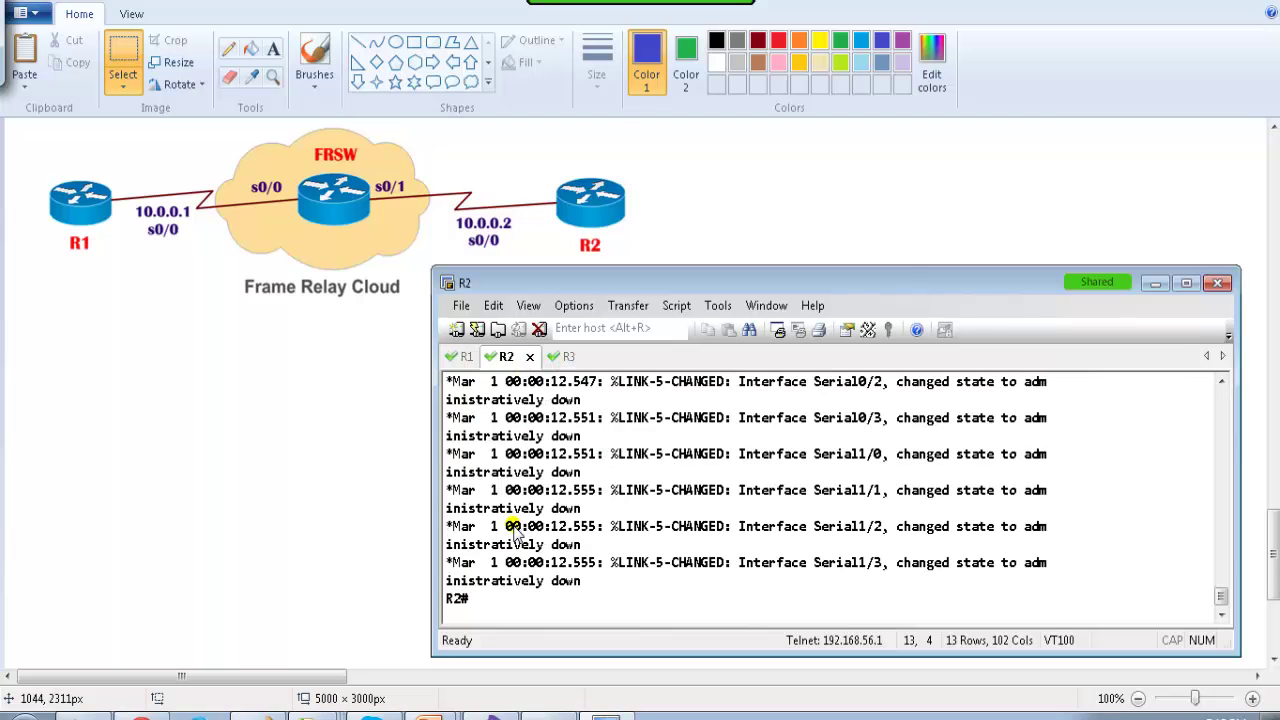
key("Return")
key("Return")
type("conf t")
key("Return")
key("Return")
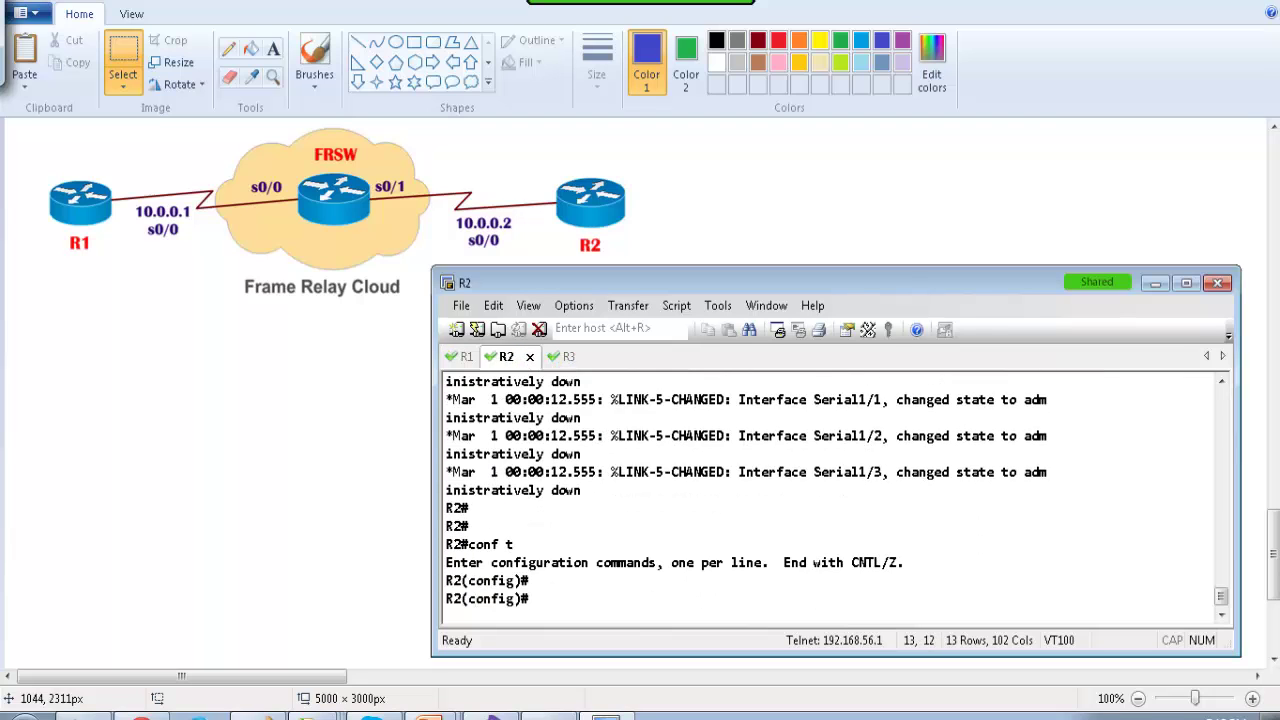
type("int f0")
type("0/0")
key("Return")
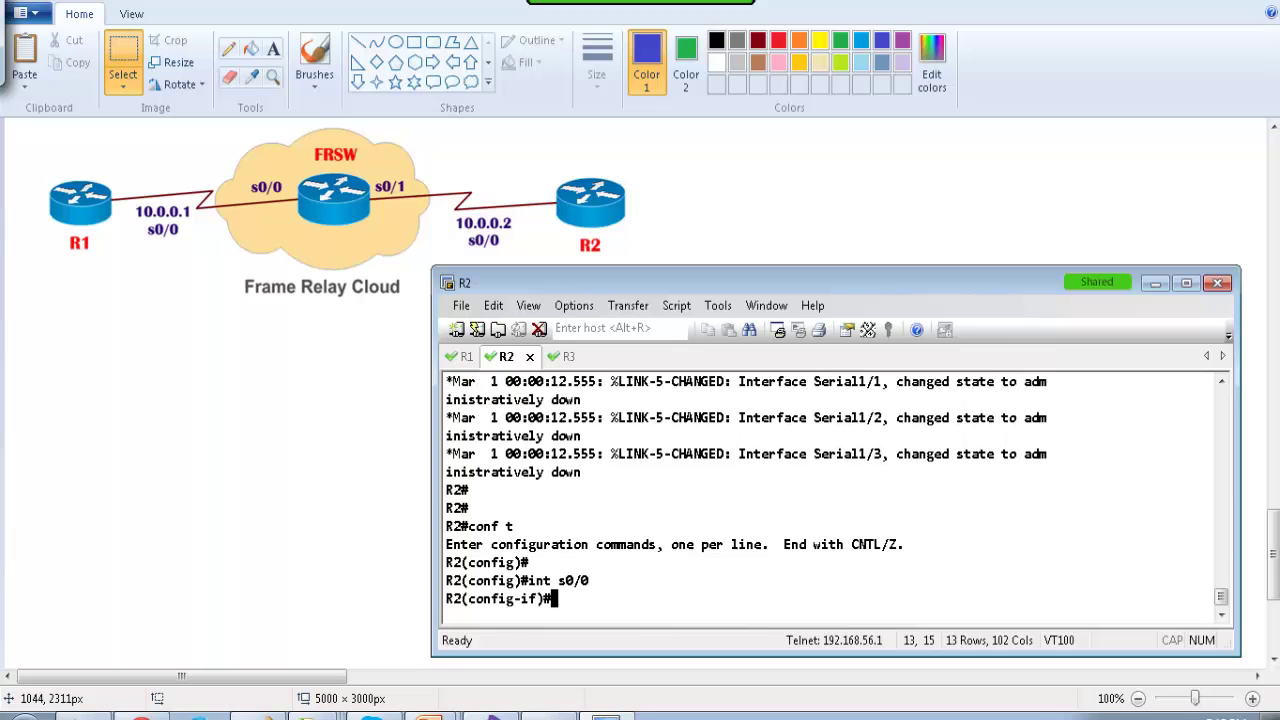
Step: Enable R2's s0/0 with no shutdown and set its encapsulation to frame-relay
type("no sh")
key("Tab")
key("Return")
type("en")
key("Tab")
type("fr")
key("Tab")
key("Return")
key("Return")
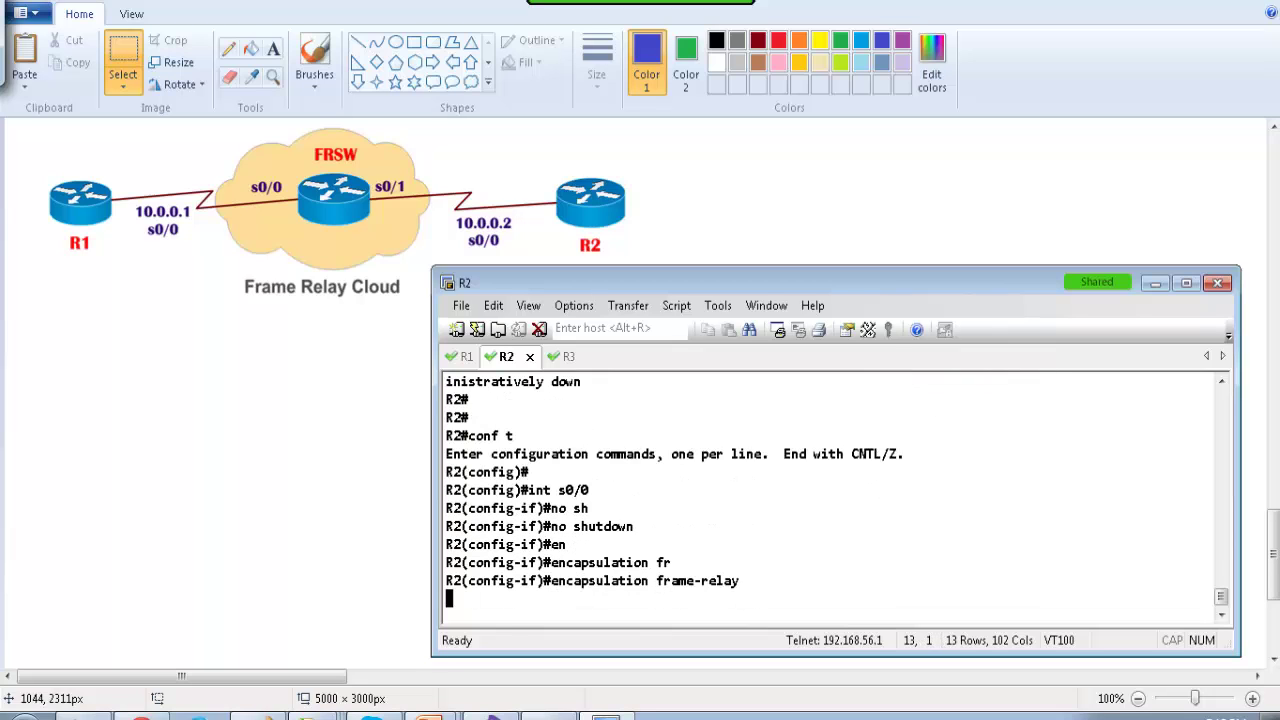
Step: Assign 10.0.0.2 with mask 255.0.0.0 to R2's s0/0, reissue no shutdown, and leave configuration mode
type("ip ad")
key("Tab")
type("d")
key("Tab")
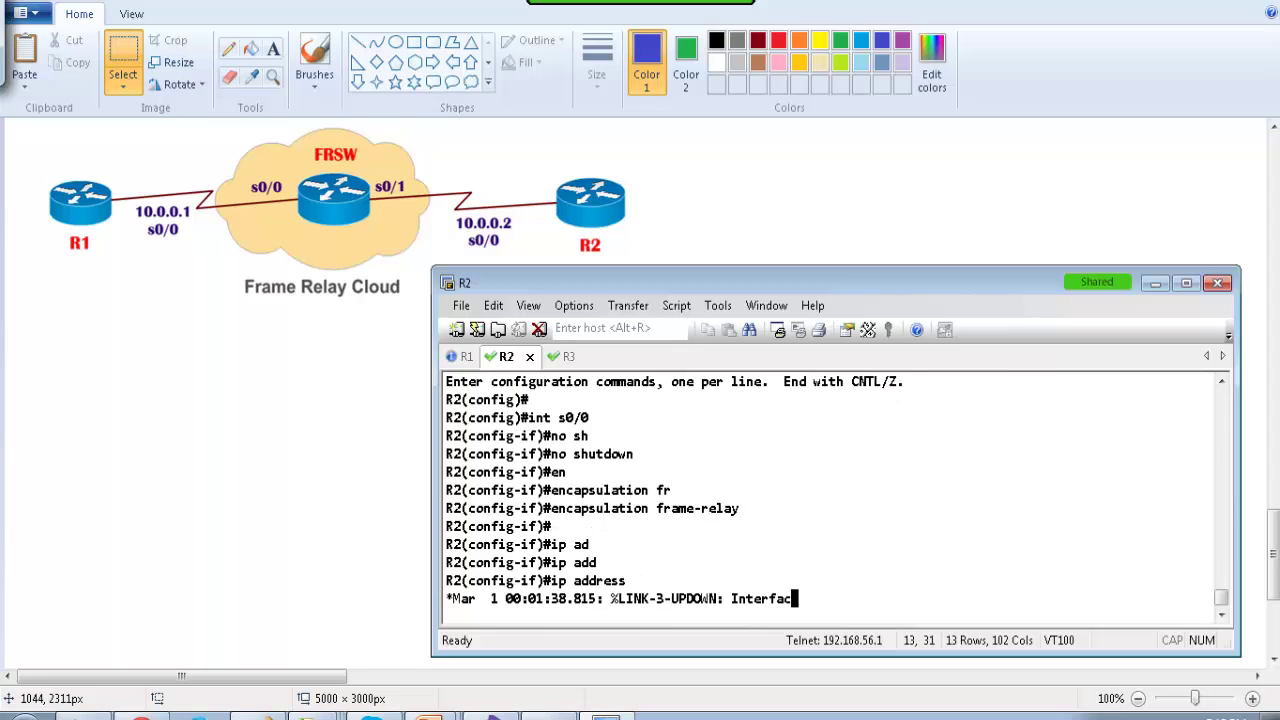
type("10.0.0.1")
key("Tab")
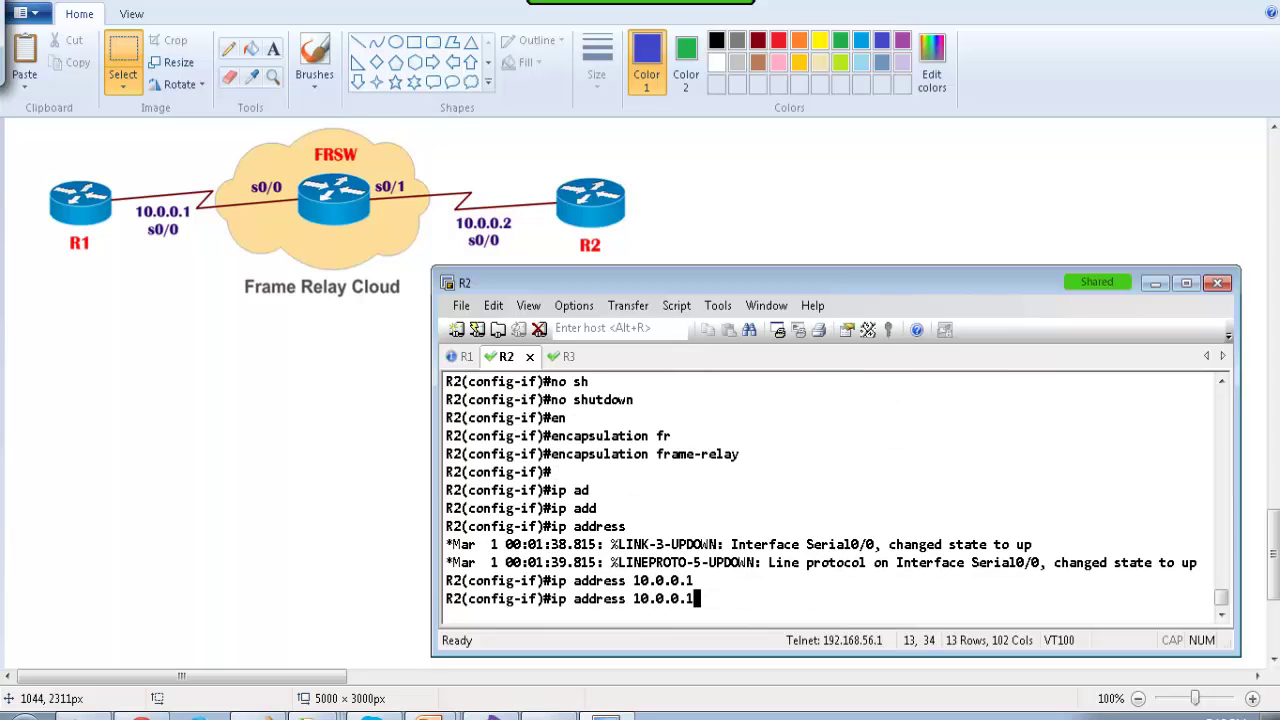
type("255.0.0.0")
key("Return")
type("no sh")
key("Return")
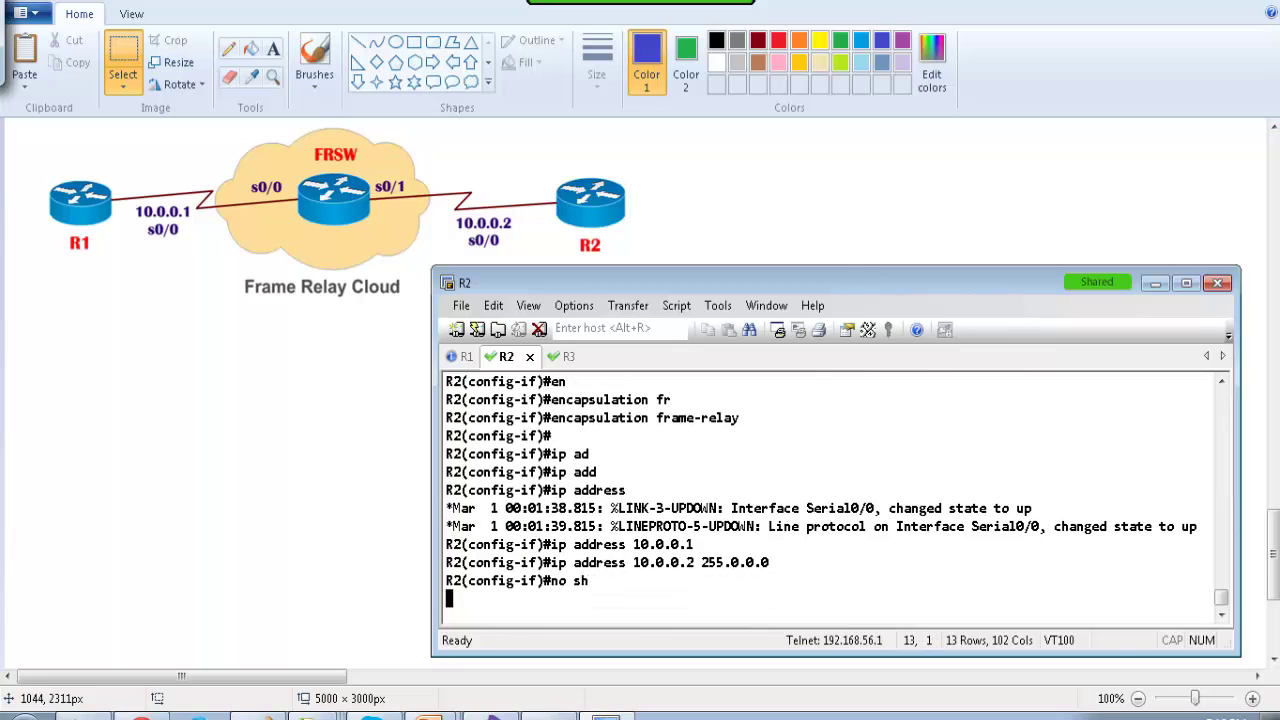
type("end")
key("Return")
Step: Display R2's interface summary with sh ip int brief and check the Serial0/0 entry
type("sh ip int br")
key("Tab")
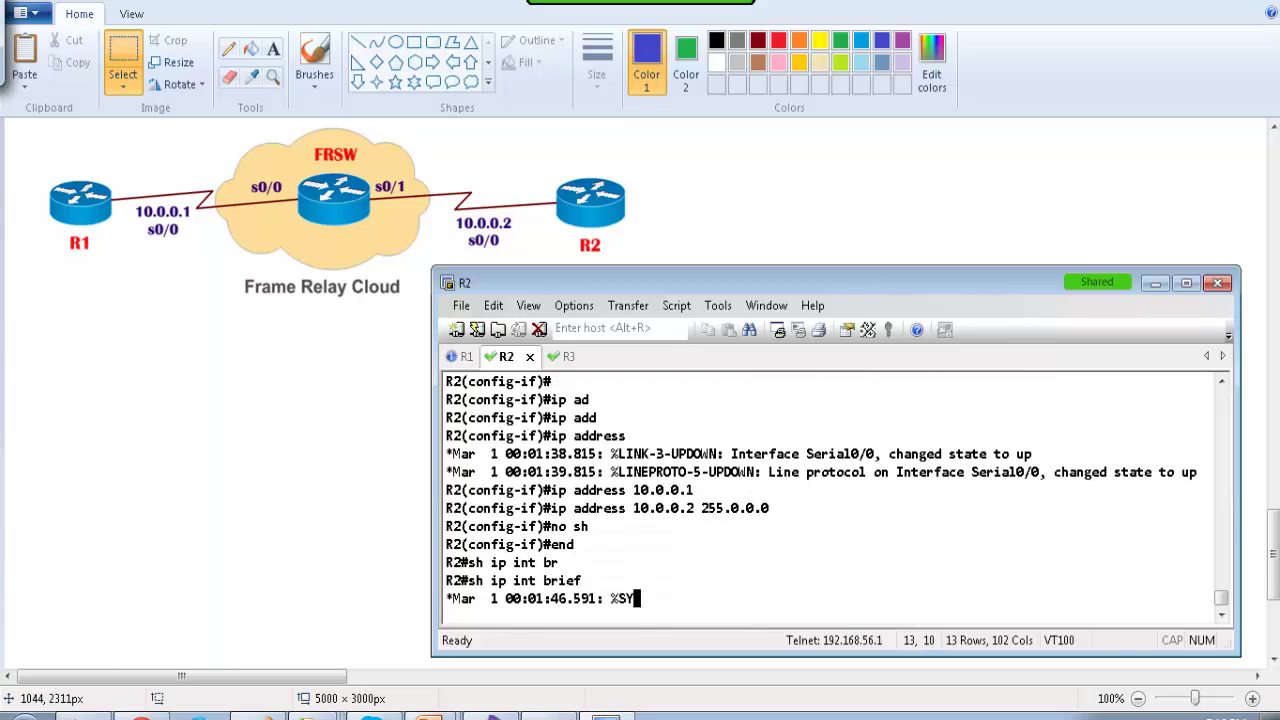
key("Return")
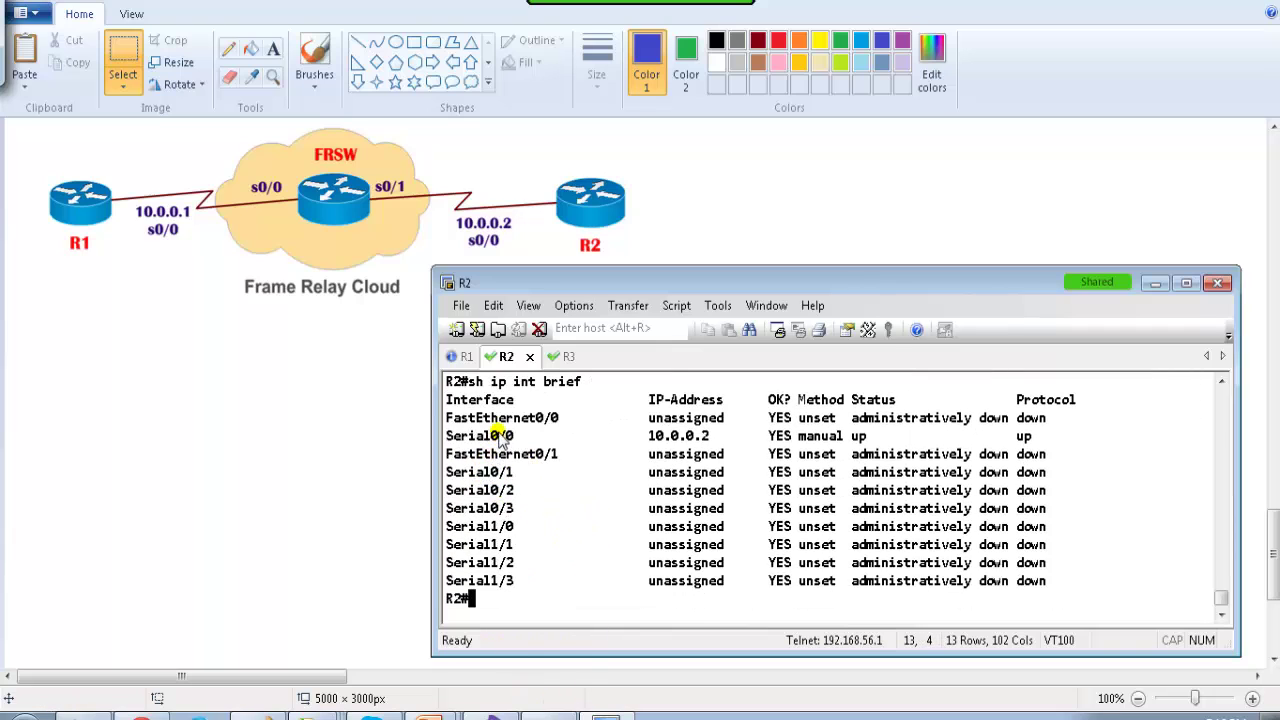
left_click_drag(492, 436, 760, 440)
left_click(705, 475)
key("Return")
key("Return")
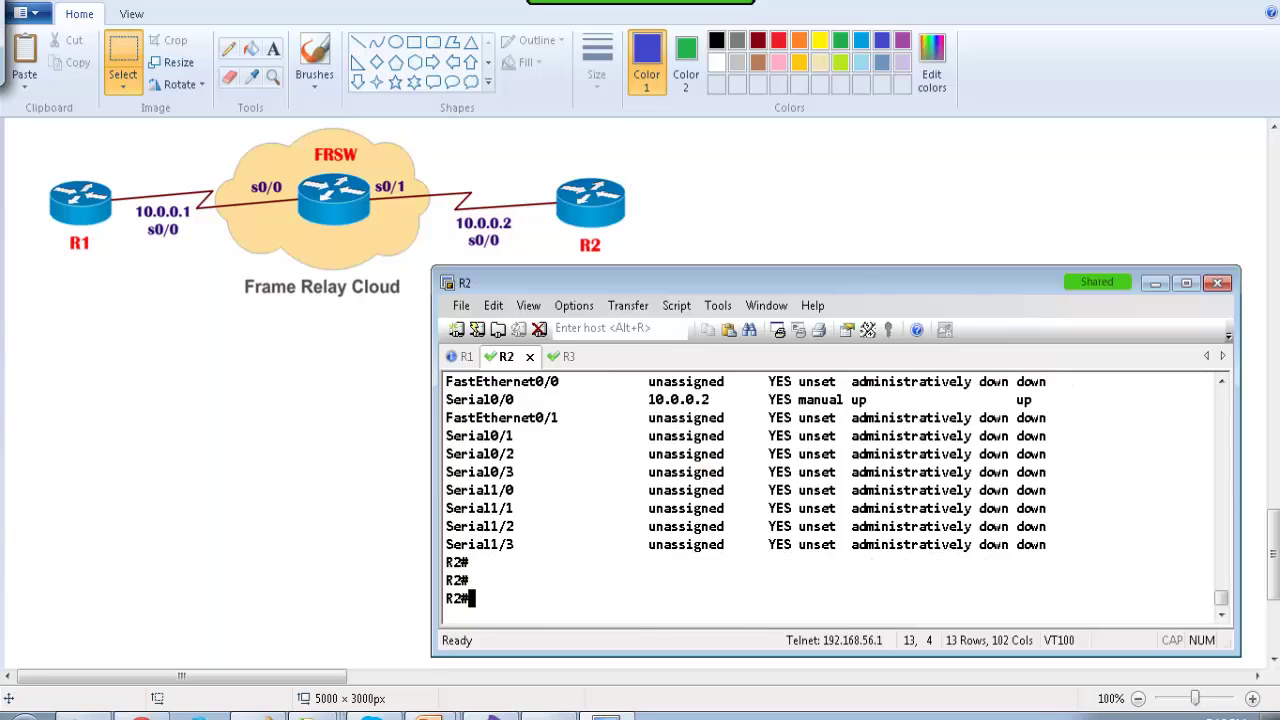
Step: Ping 10.0.0.1 from R2 and abort the ping before it completes
type("ping 10.0.0.1")
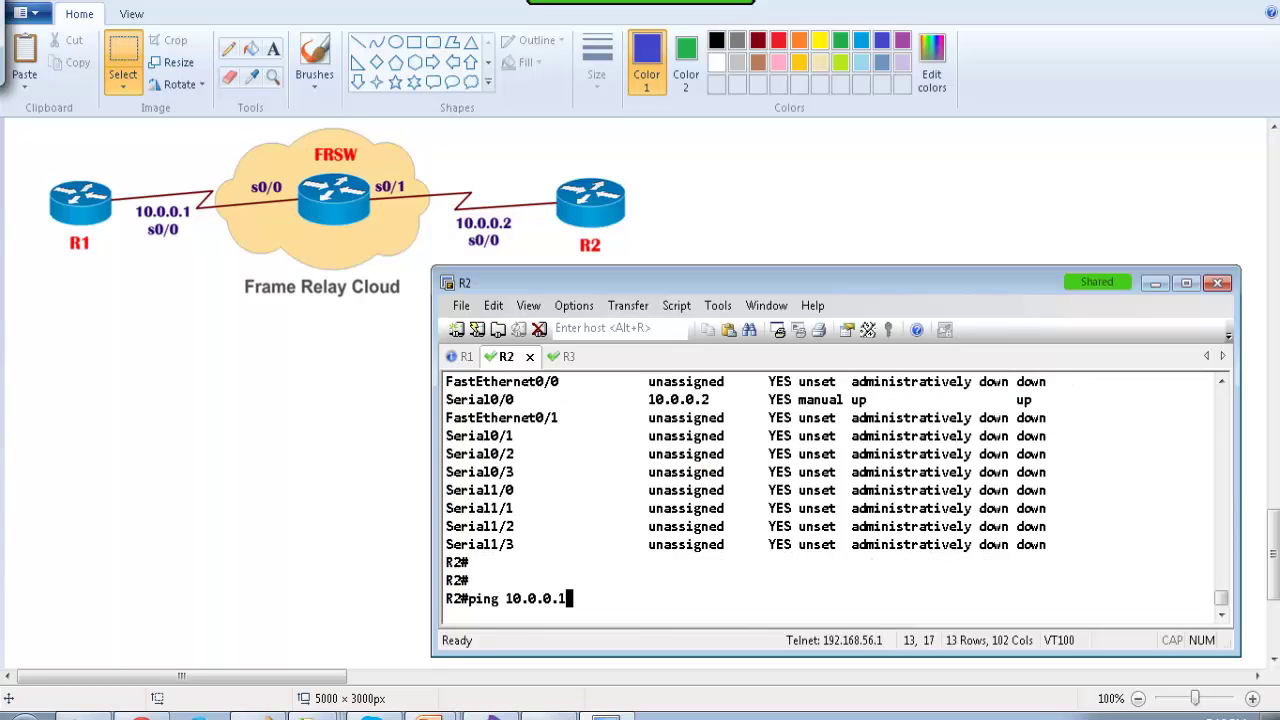
key("Return")
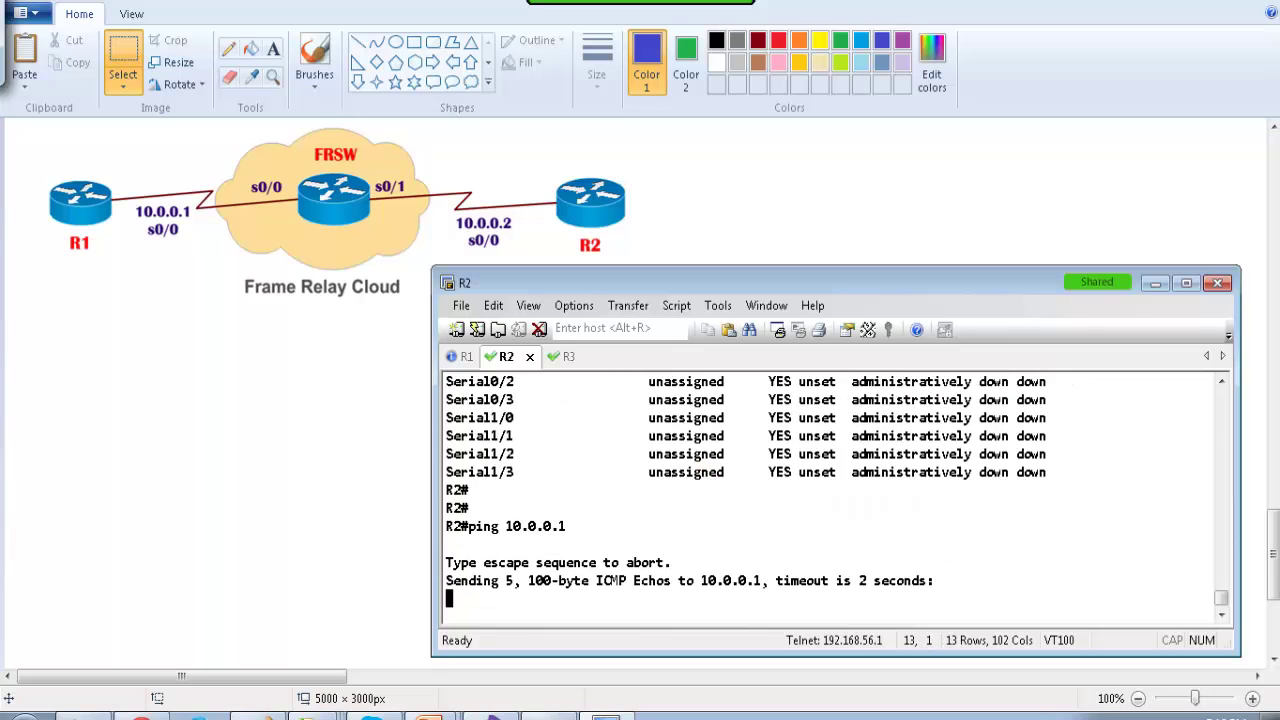
key("ctrl+shift+6")
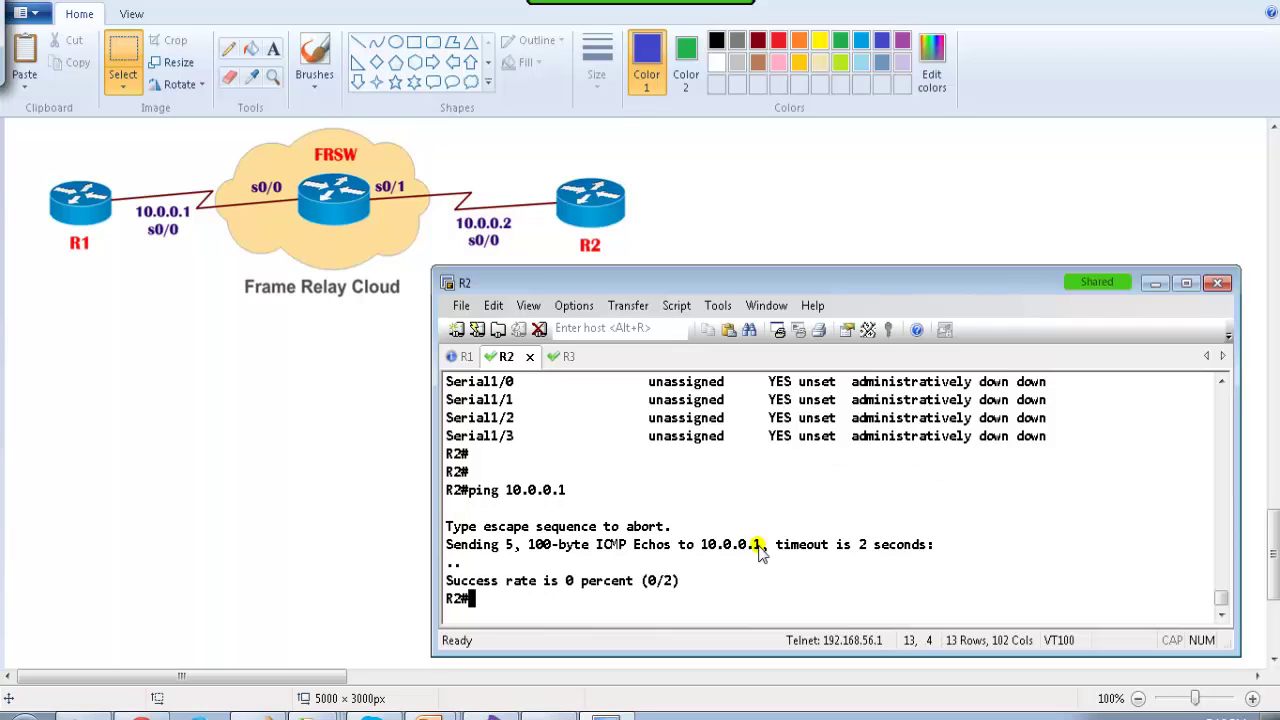
Step: Switch to the R3 session and enter global configuration mode with conf t
left_click(558, 360)
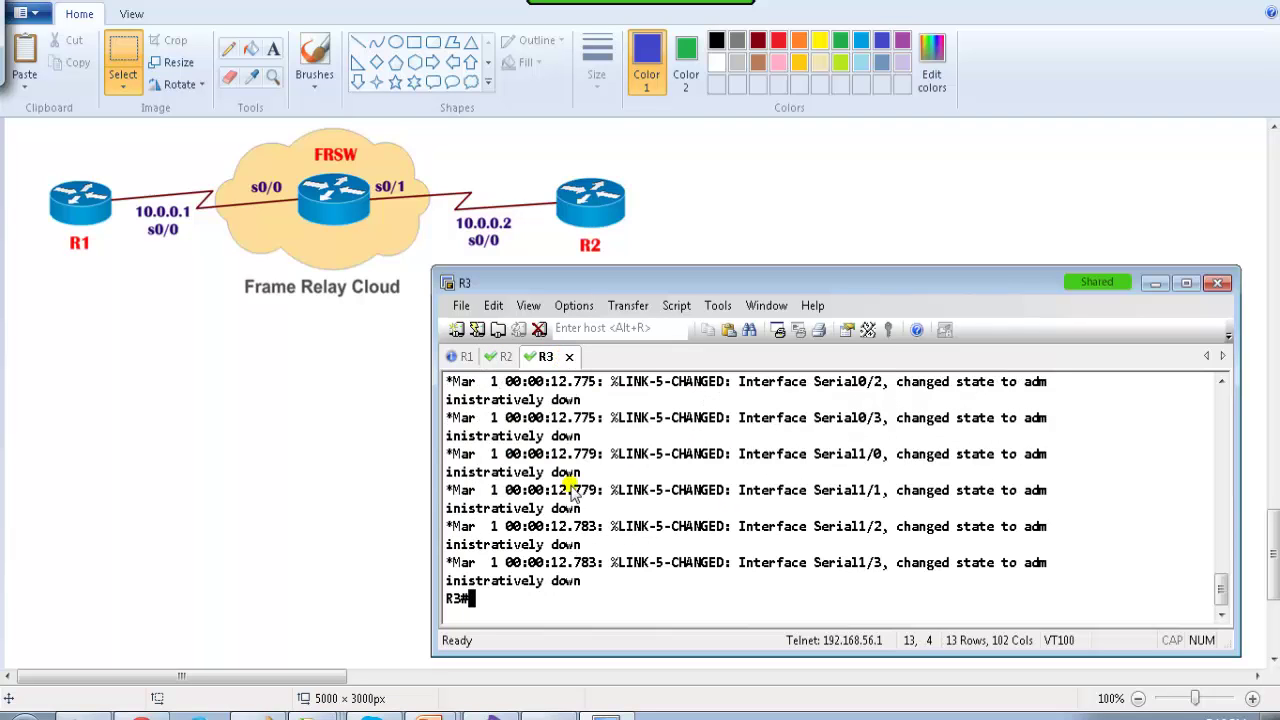
key("Return")
key("Return")
key("Return")
type("conf ")
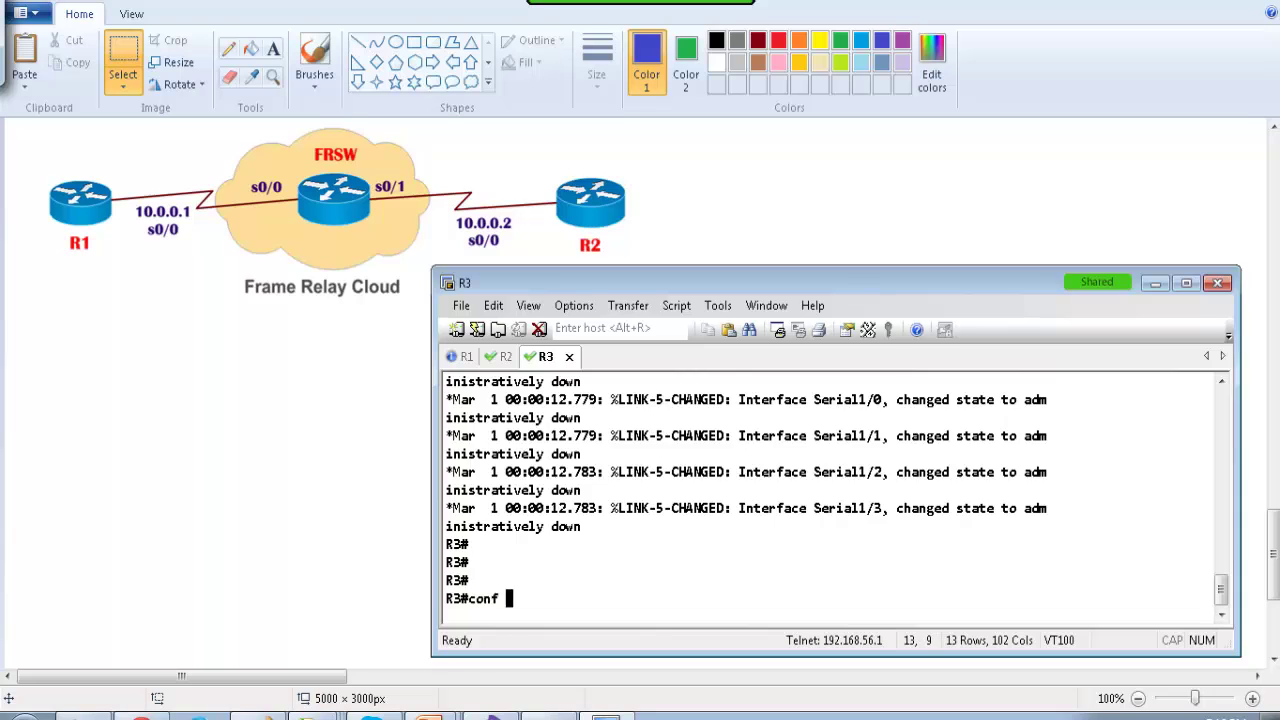
type("t")
key("Return")
Step: Enable Frame Relay switching globally on R3 with frame-relay switching
type("frm")
key("Tab")
key("BackSpace")
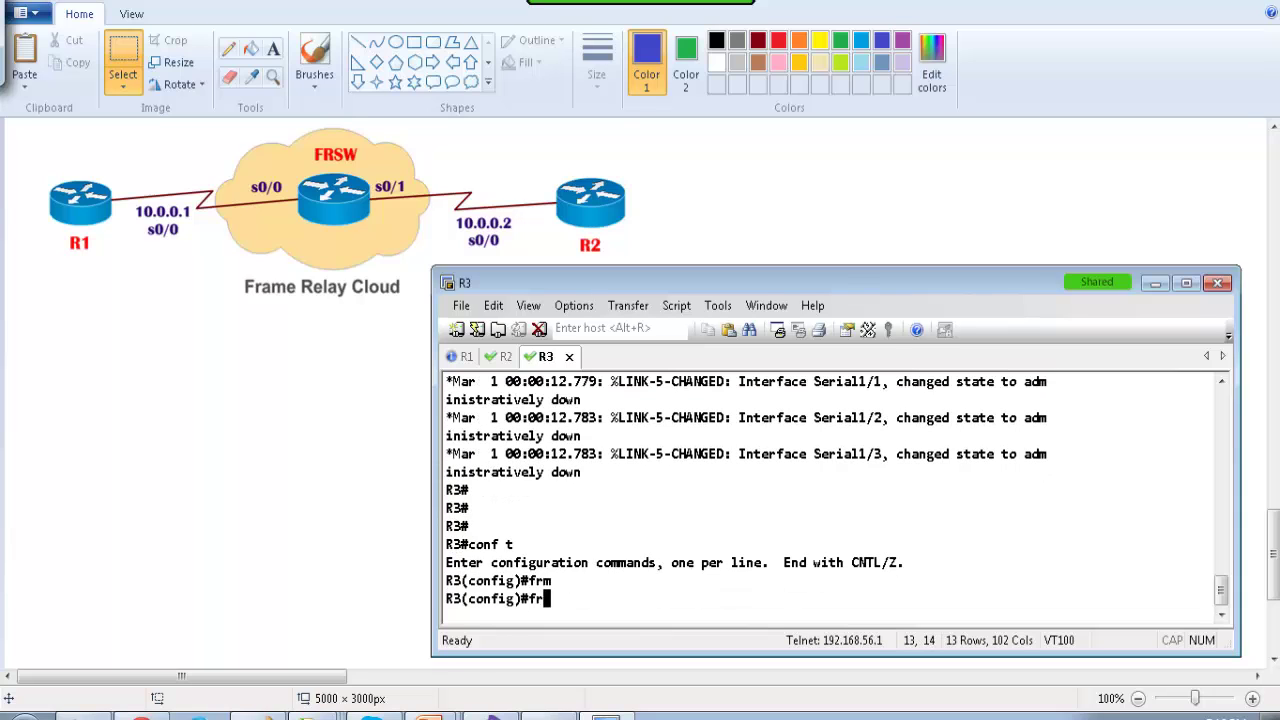
type("a")
key("Tab")
type("sw")
key("Tab")
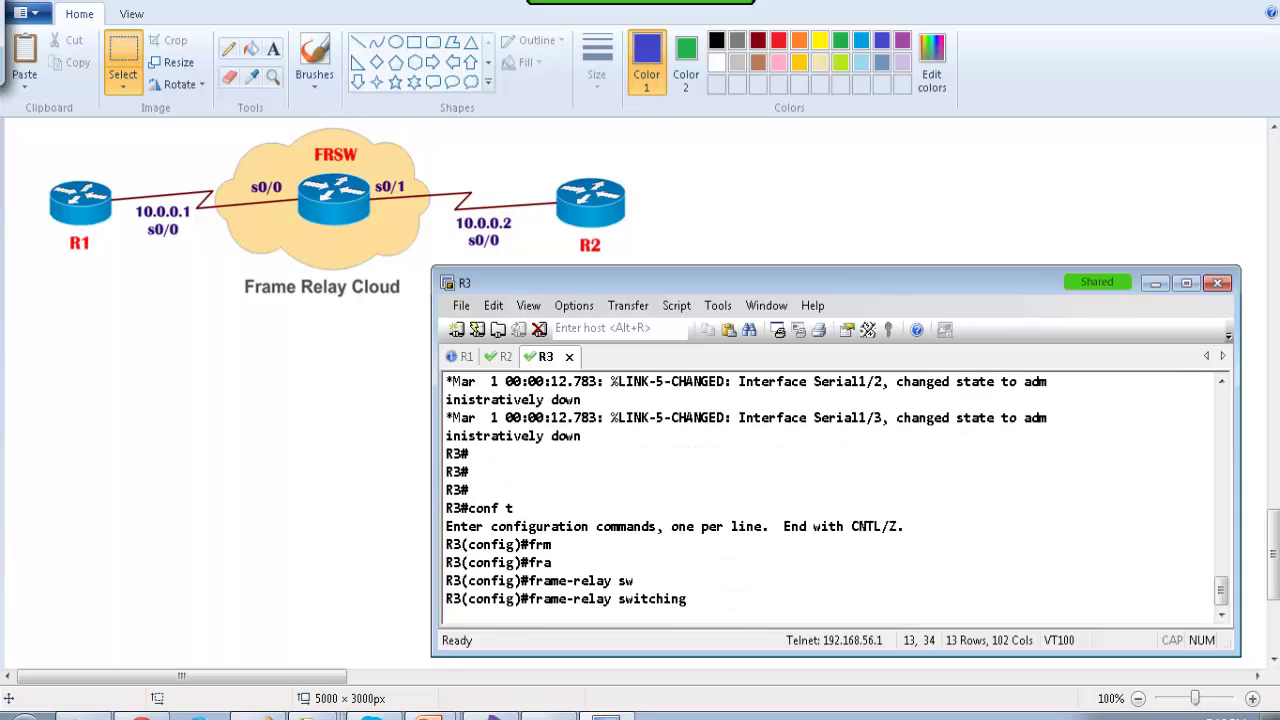
key("Return")
key("Return")
key("Return")
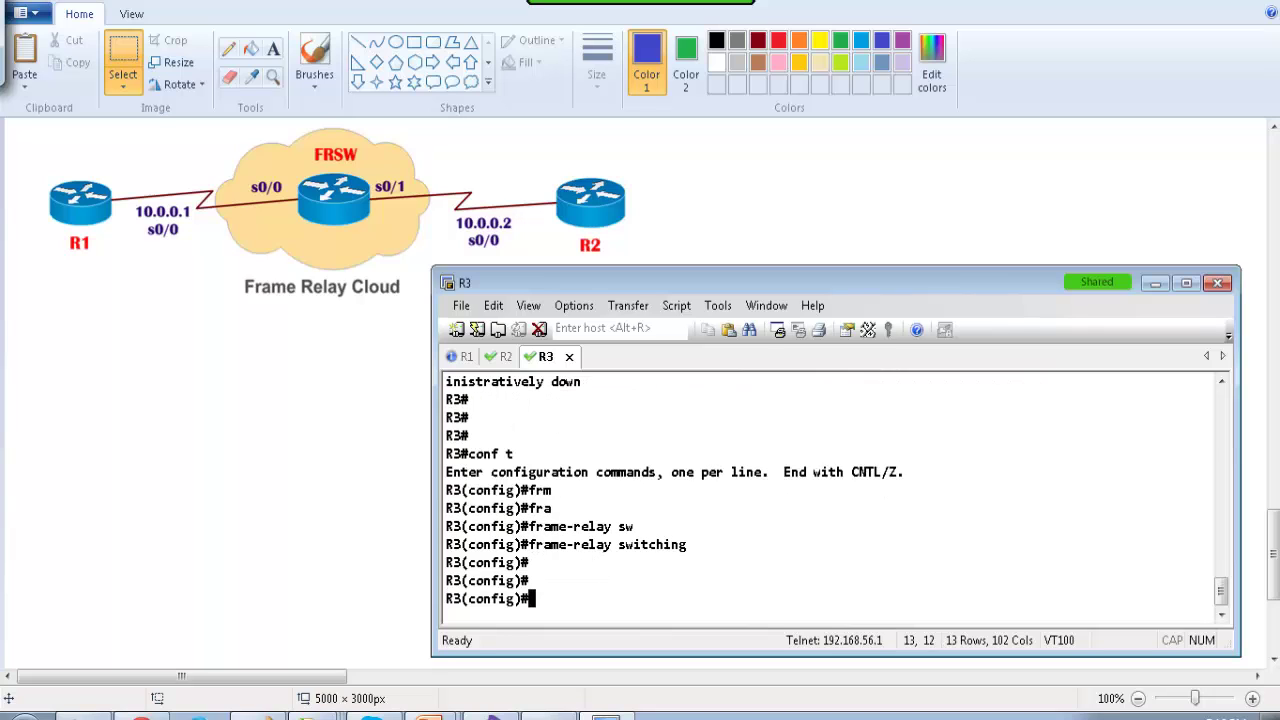
Step: Set R3's hostname to FRSW
type("ho")
key("Tab")
type("FR")
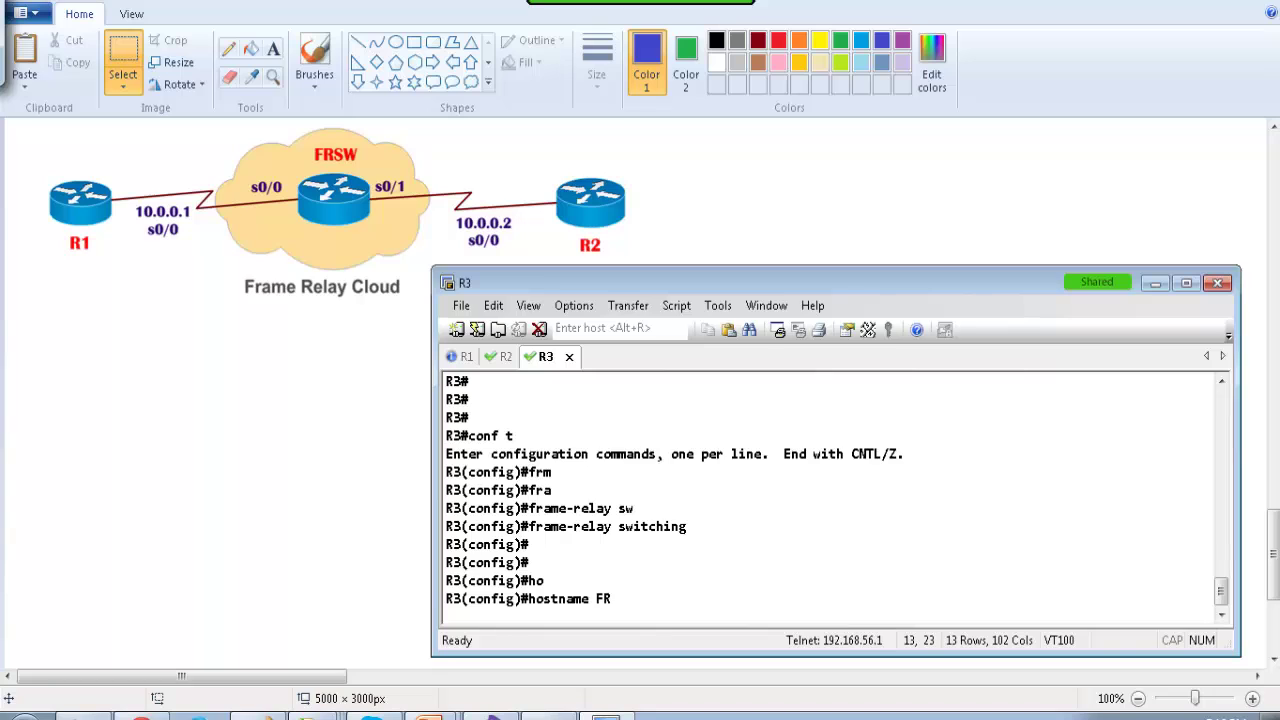
type("SW")
key("Return")
key("Return")
key("Return")
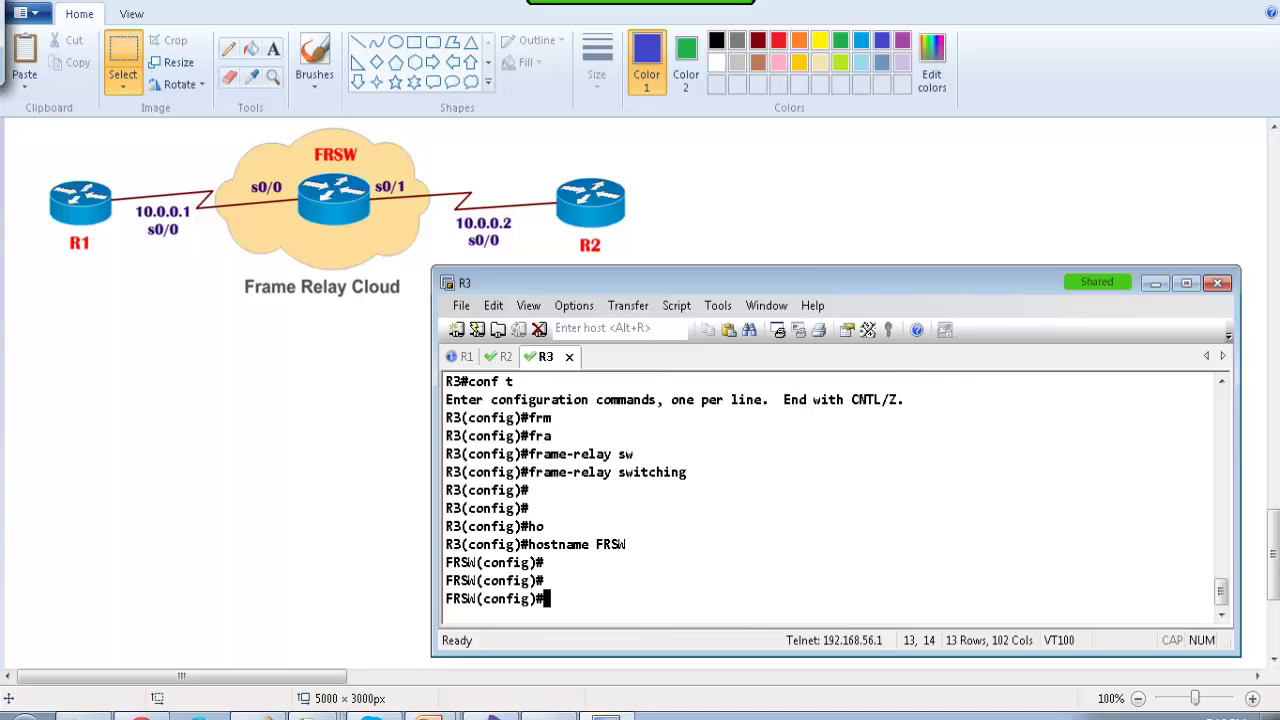
key("Return")
Step: Set the encapsulation of FRSW's s0/0 to frame-relay and enable the interface with no shutdown
type("int s")
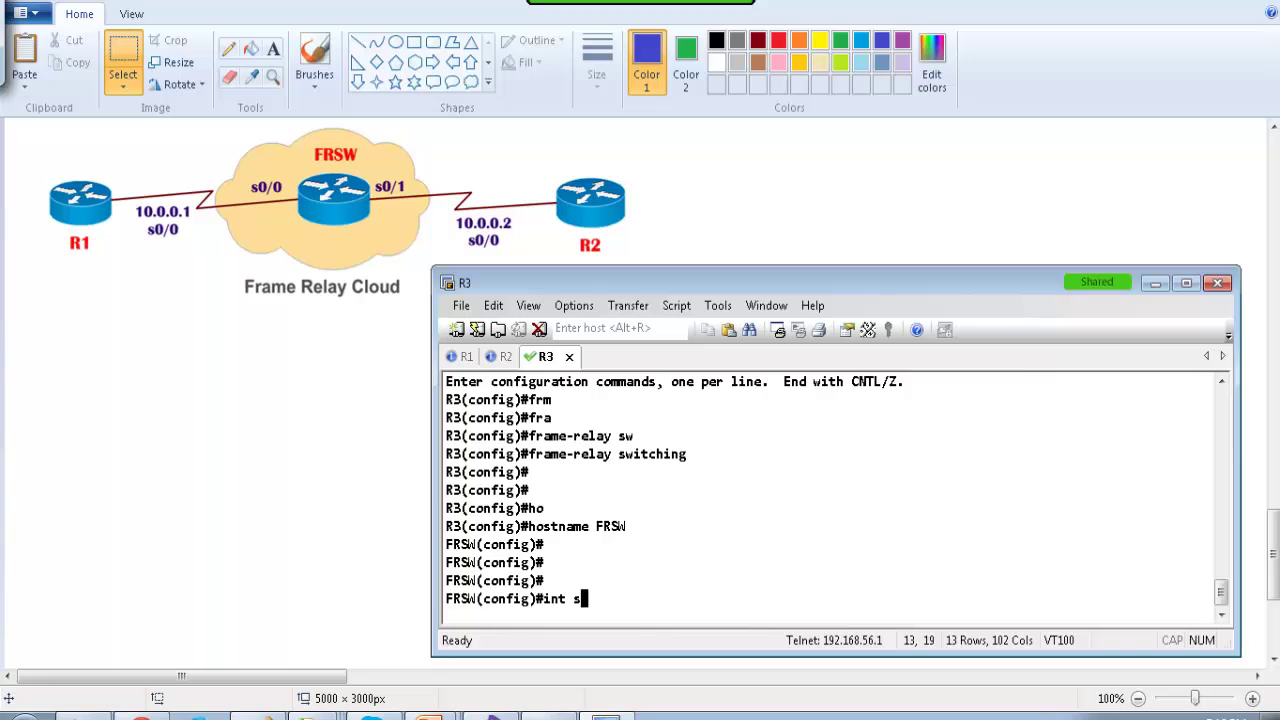
type("1//0")
key("Return")
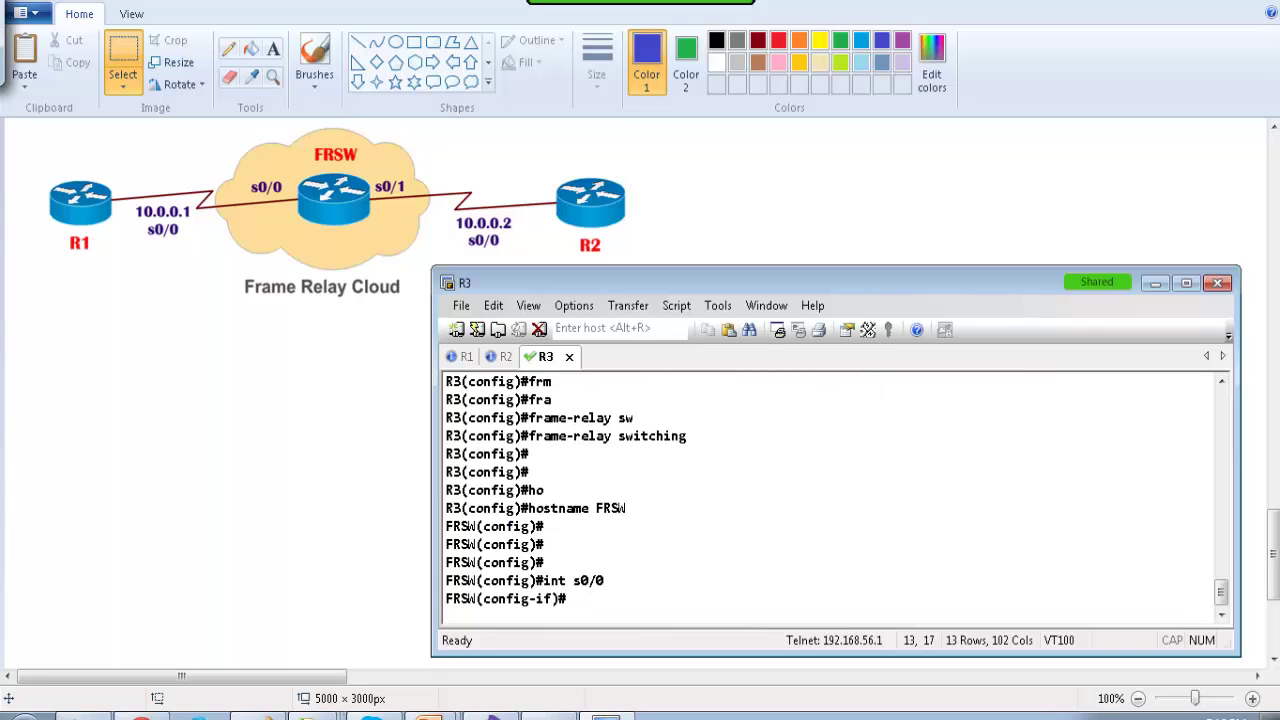
type("en")
key("Tab")
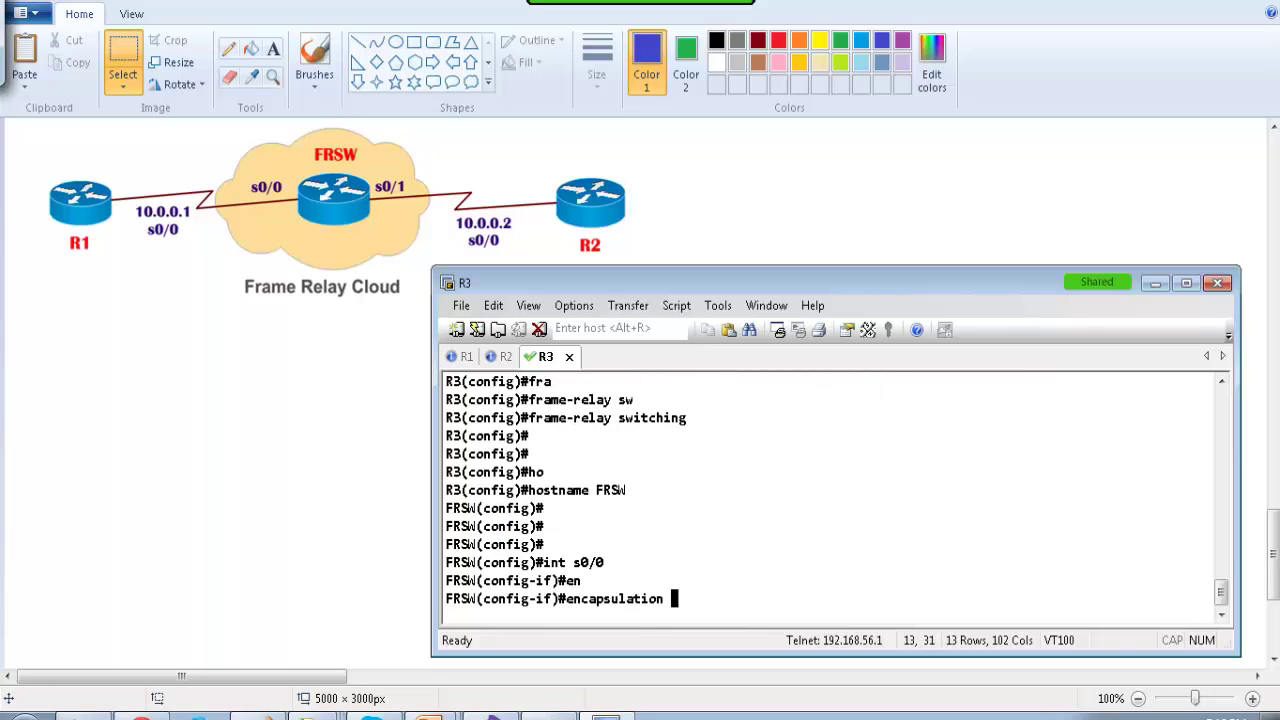
type("fr")
key("Tab")
key("Return")
type("no sh")
key("Tab")
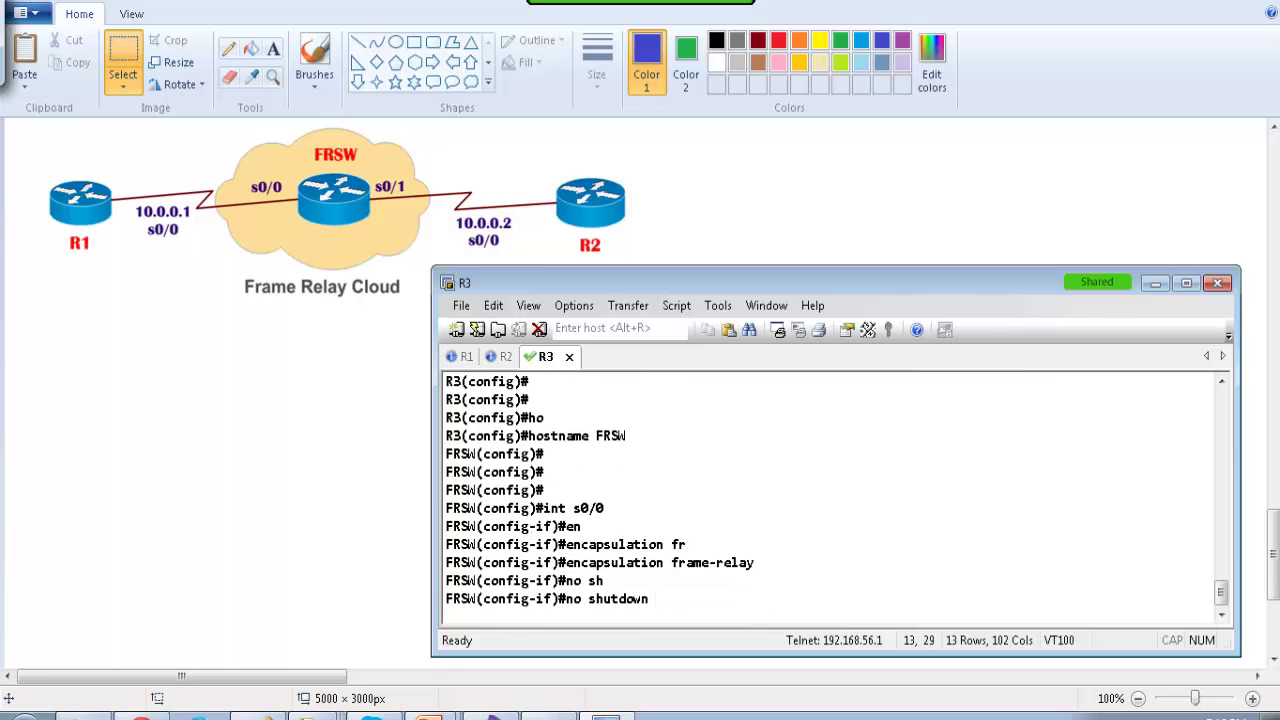
key("Return")
key("Return")
Step: List the frame-relay intf-type options and set s0/0's interface type to dce
type("fr")
key("Tab")
type("am")
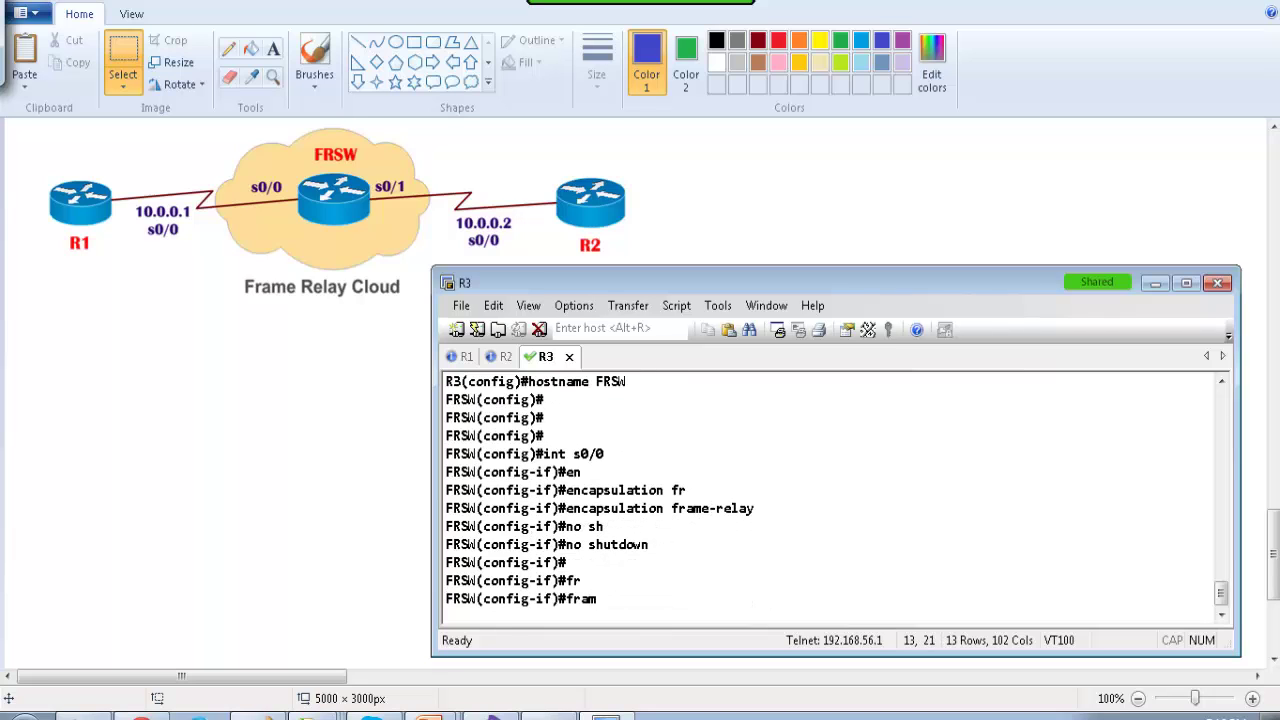
key("Tab")
type("in")
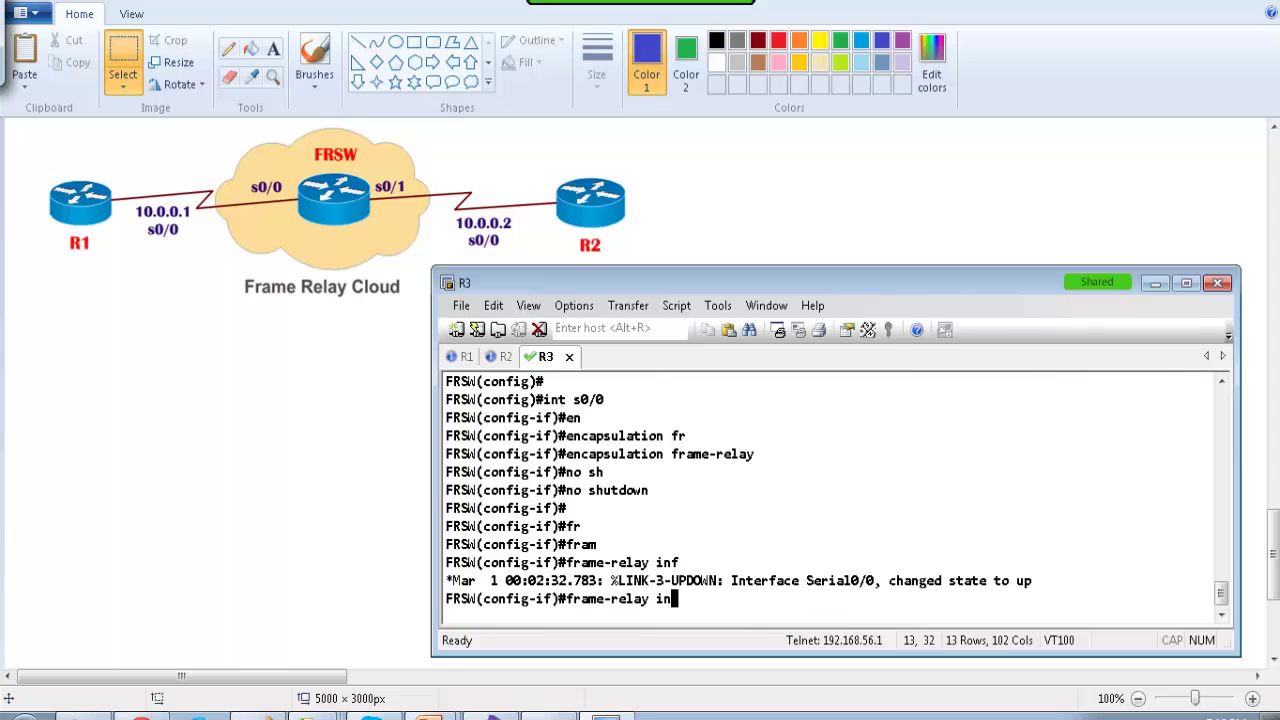
type("ff")
key("Tab")
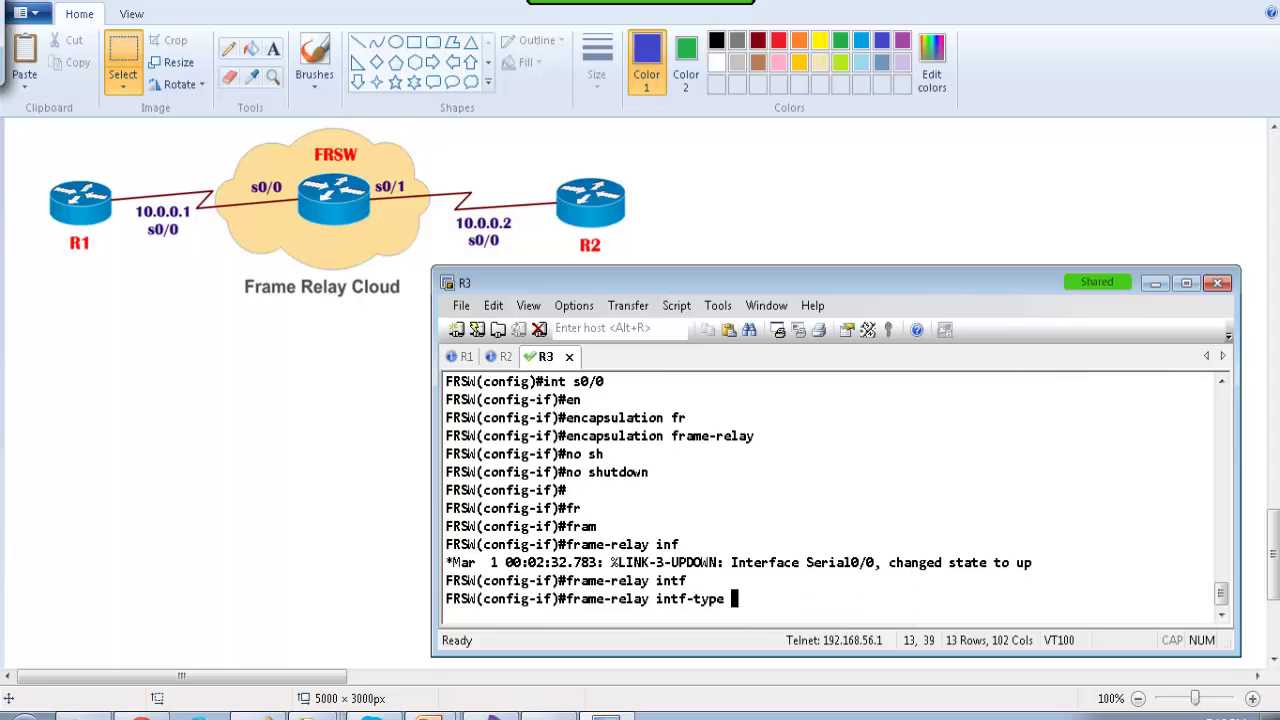
type("?")
type("dc")
key("Tab")
key("Return")
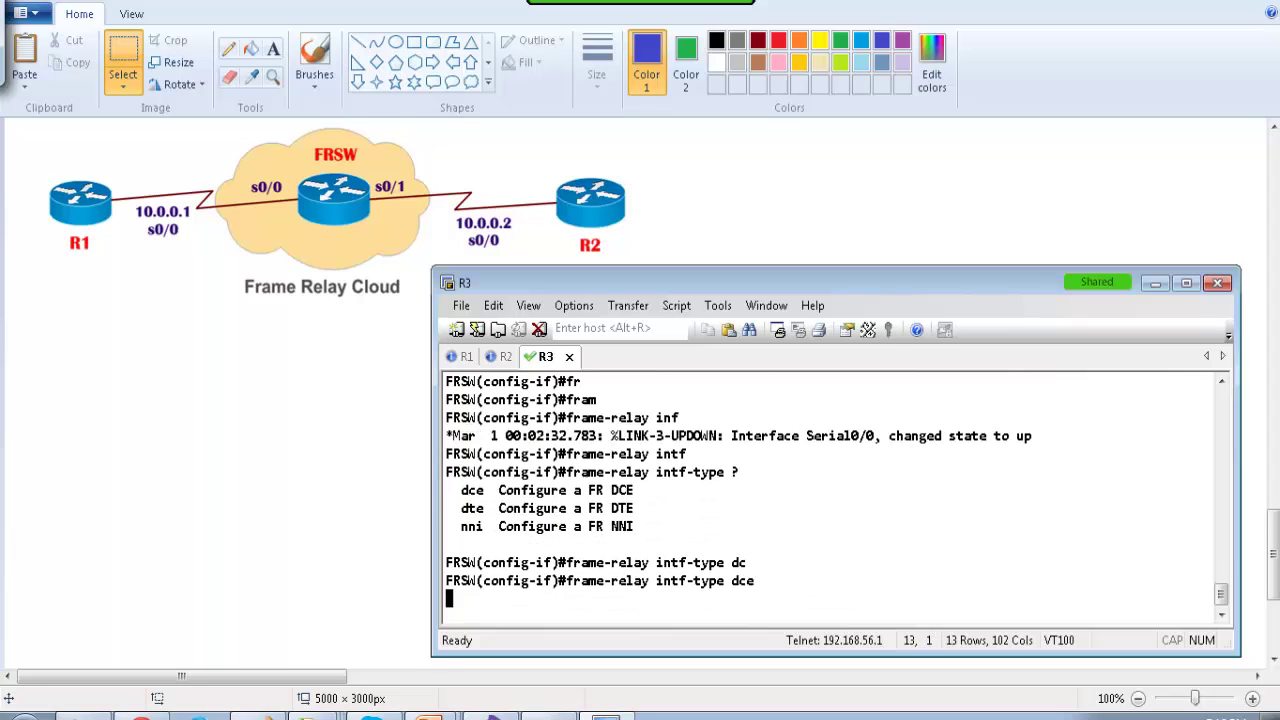
key("Return")
key("Return")
Step: Add a frame-relay route on s0/0 that switches input DLCI 100 out interface s0/1 with output DLCI 200
type("fr")
key("Tab")
type("am")
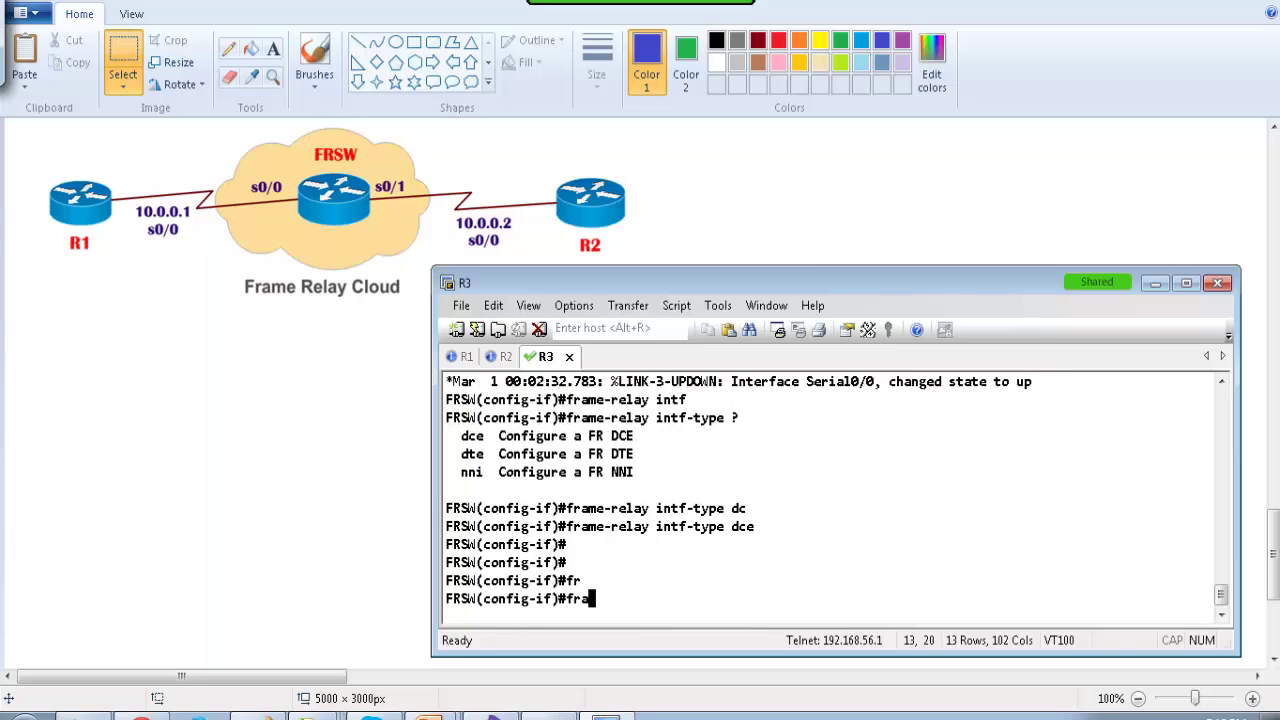
key("Tab")
type("rou")
key("Tab")
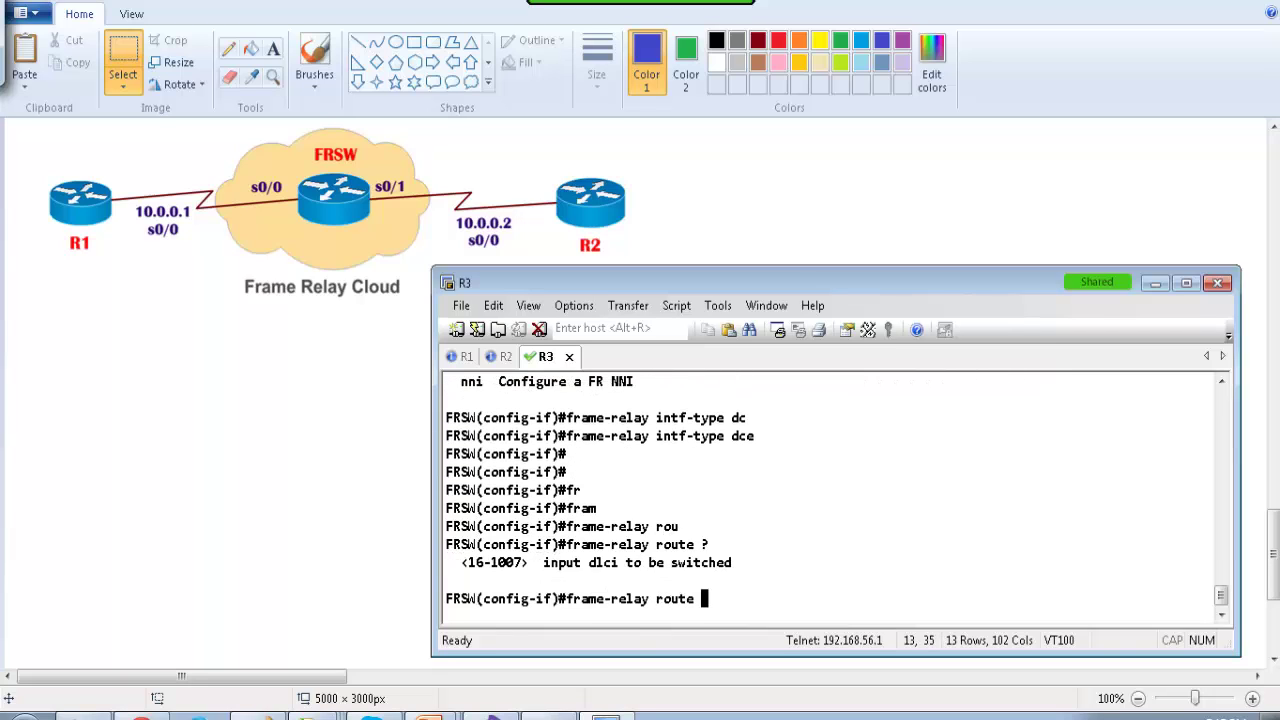
type("100 ?in")
key("Tab")
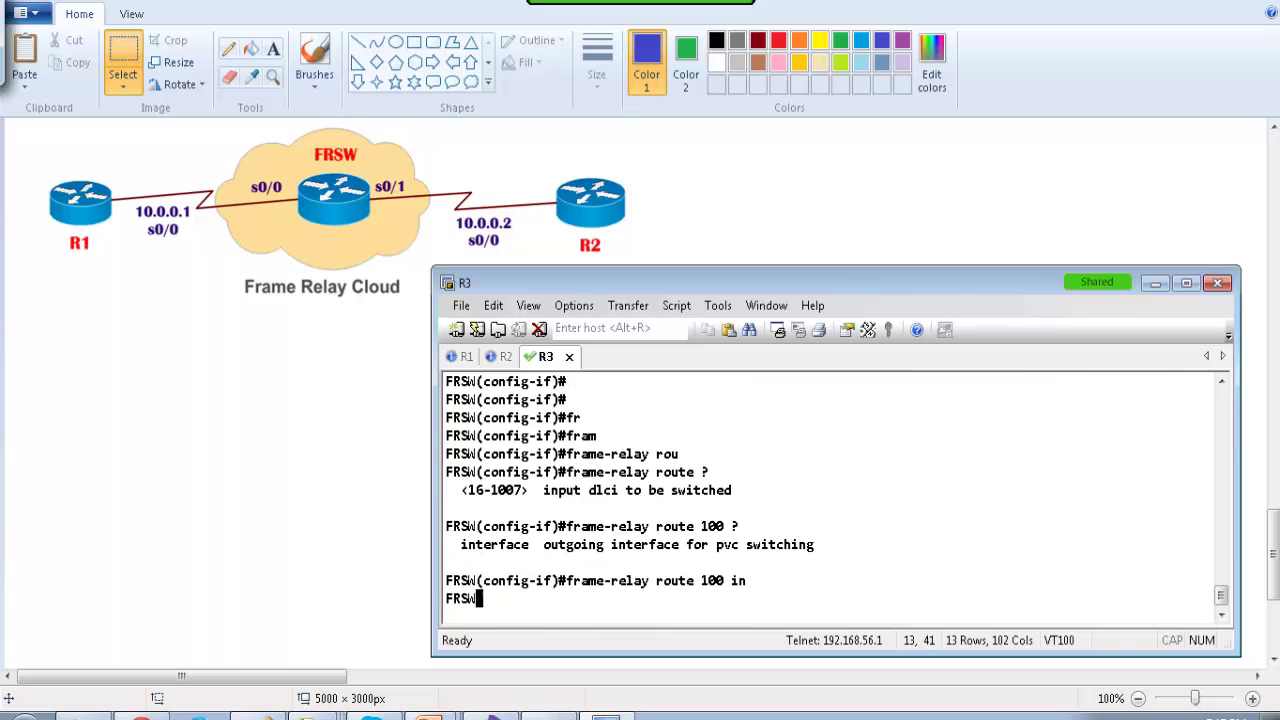
type("?")
type("s0/1 ")
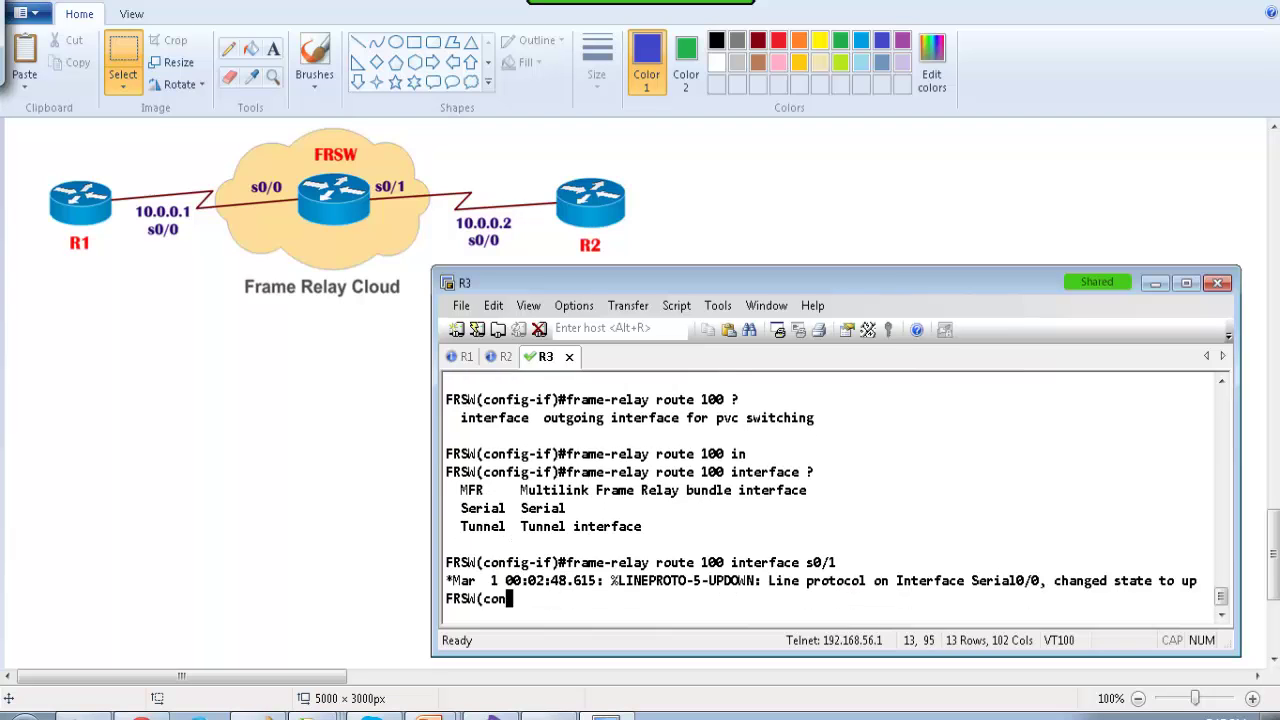
type("?")
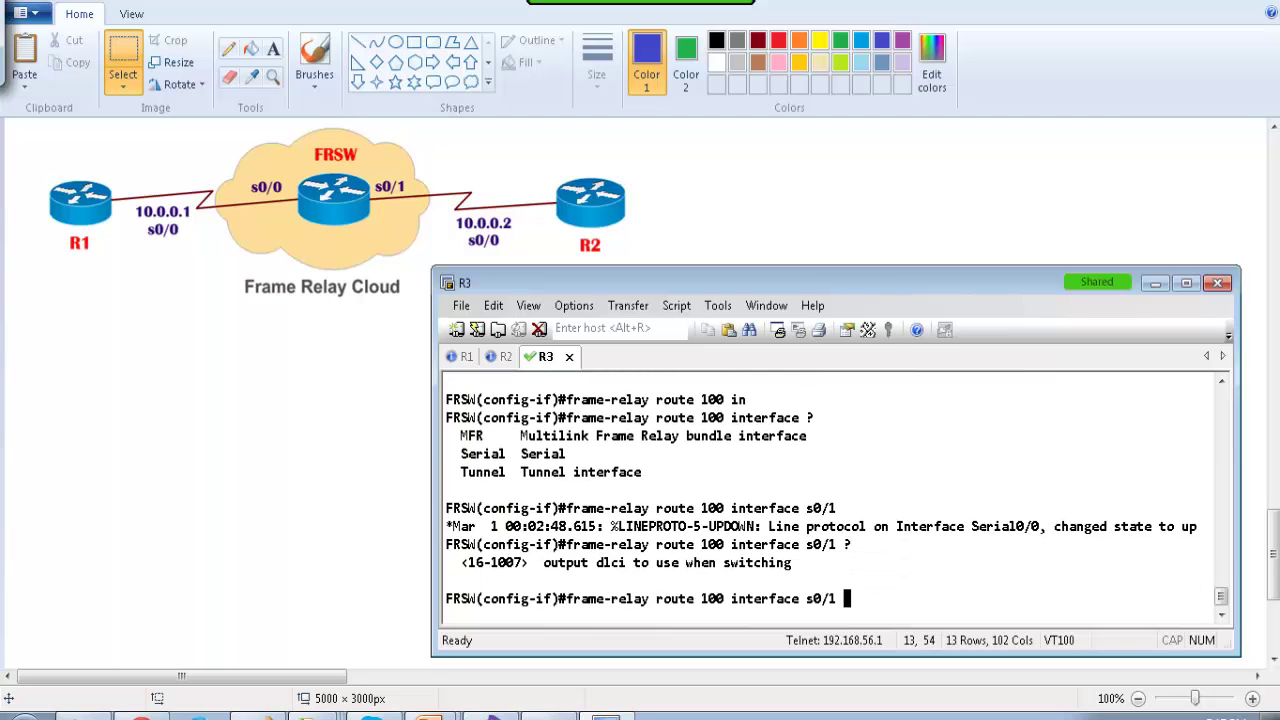
type("200")
key("Return")
key("Return")
type("do sh hi")
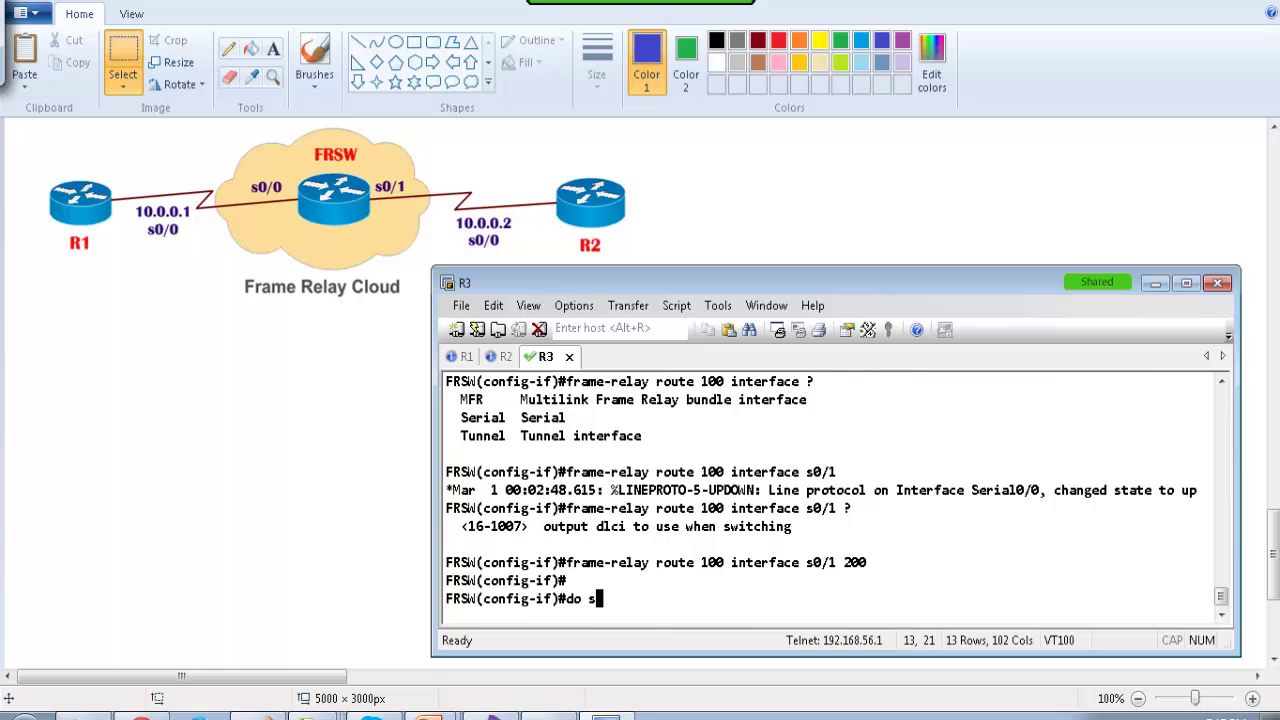
key("BackSpace")
key("BackSpace")
key("BackSpace")
key("BackSpace")
key("BackSpace")
key("BackSpace")
key("BackSpace")
key("BackSpace")
Step: Exit s0/0's interface configuration and display the command history with do sh his
type("exit")
key("Return")
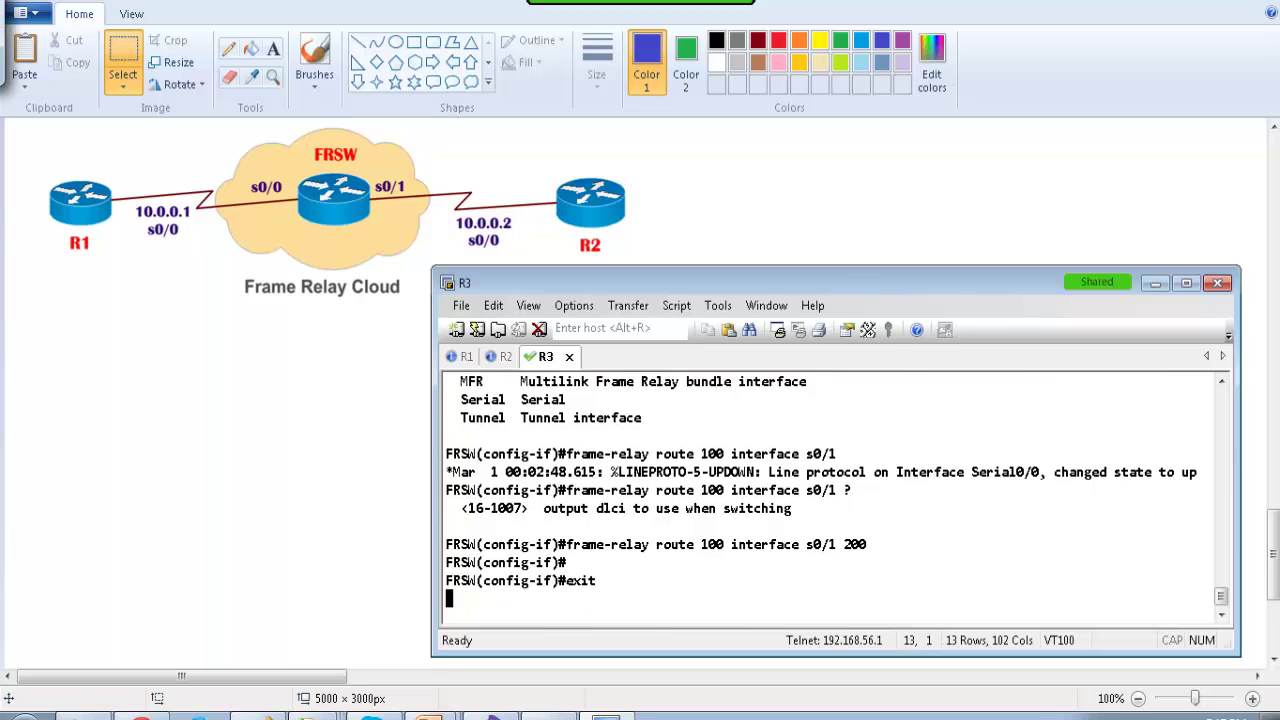
key("Return")
type("do sh his")
key("Return")
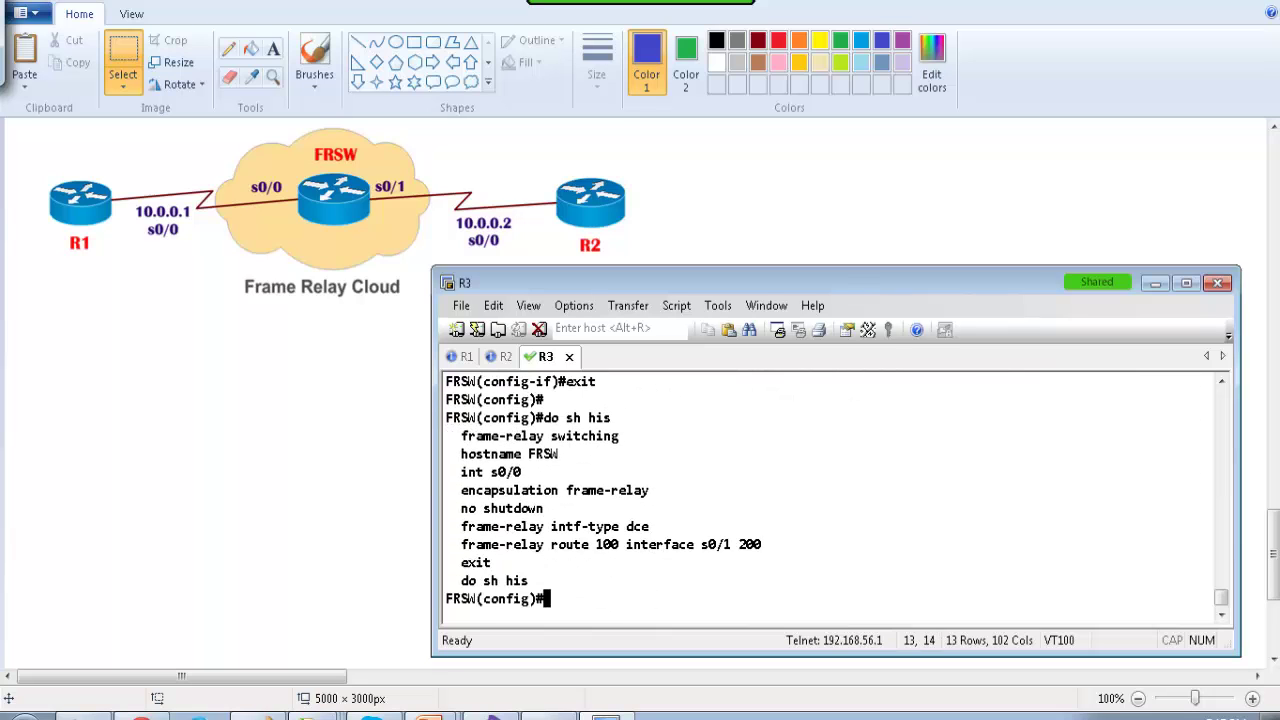
Step: Copy the encapsulation frame-relay, no shutdown and frame-relay intf-type dce lines from the history and apply them to s0/1
left_click_drag(466, 471, 549, 497)
left_click(512, 510)
left_click_drag(459, 490, 660, 530)
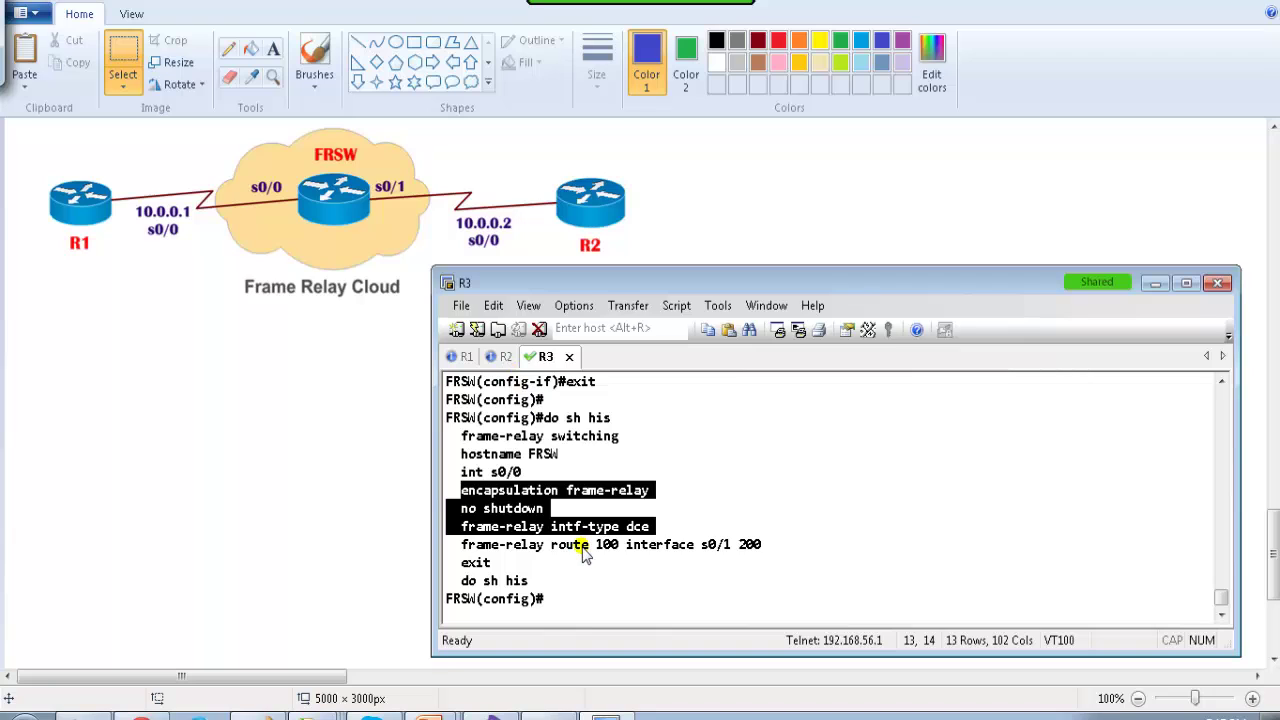
type("int s0/1")
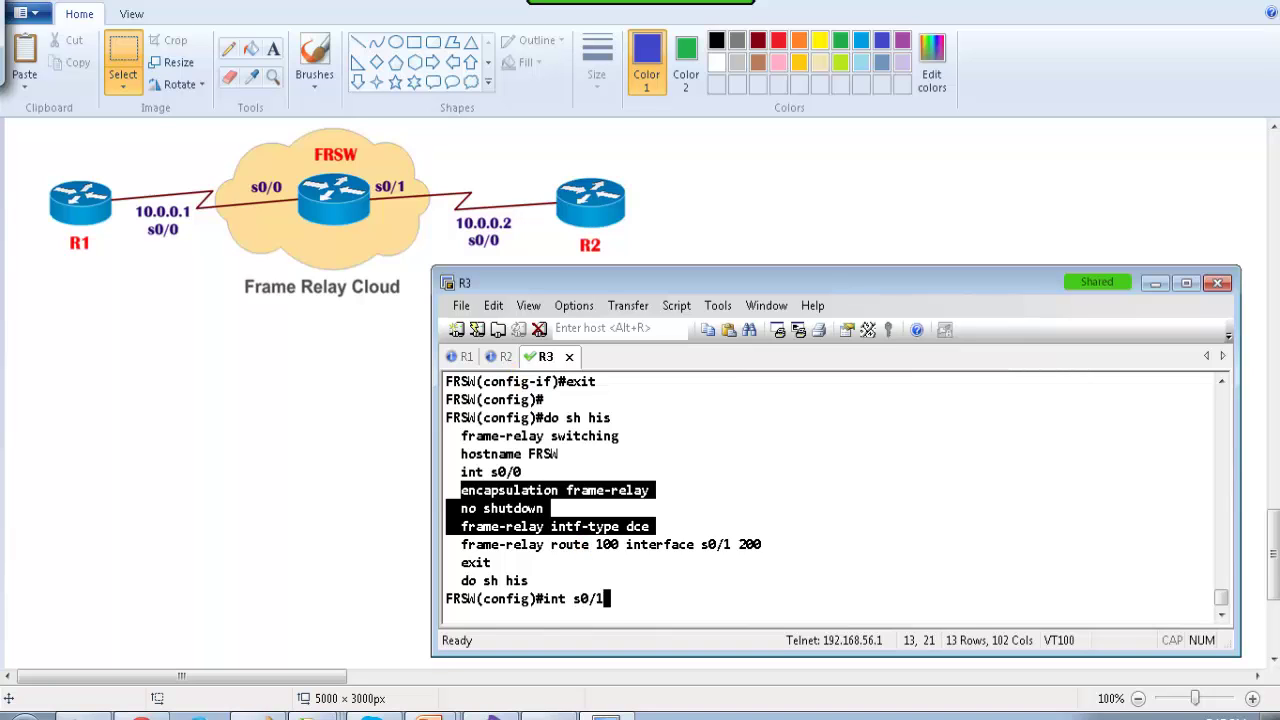
key("Return")
right_click(633, 526)
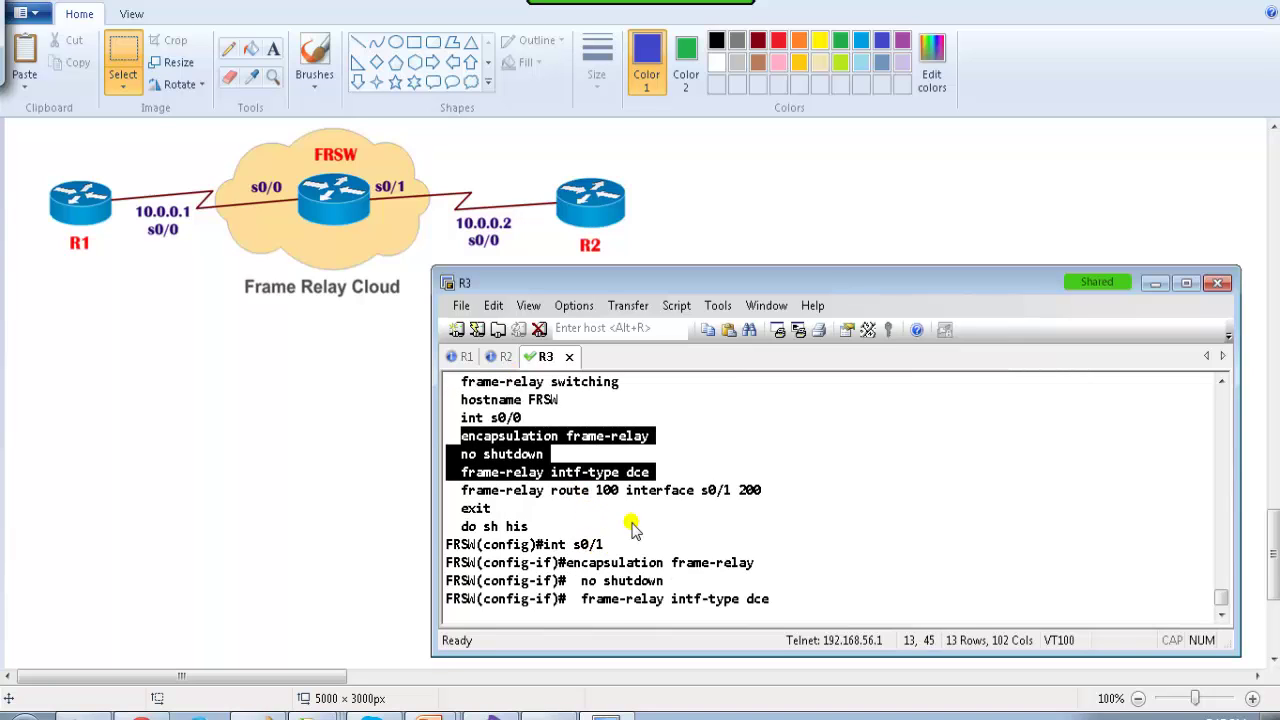
key("Return")
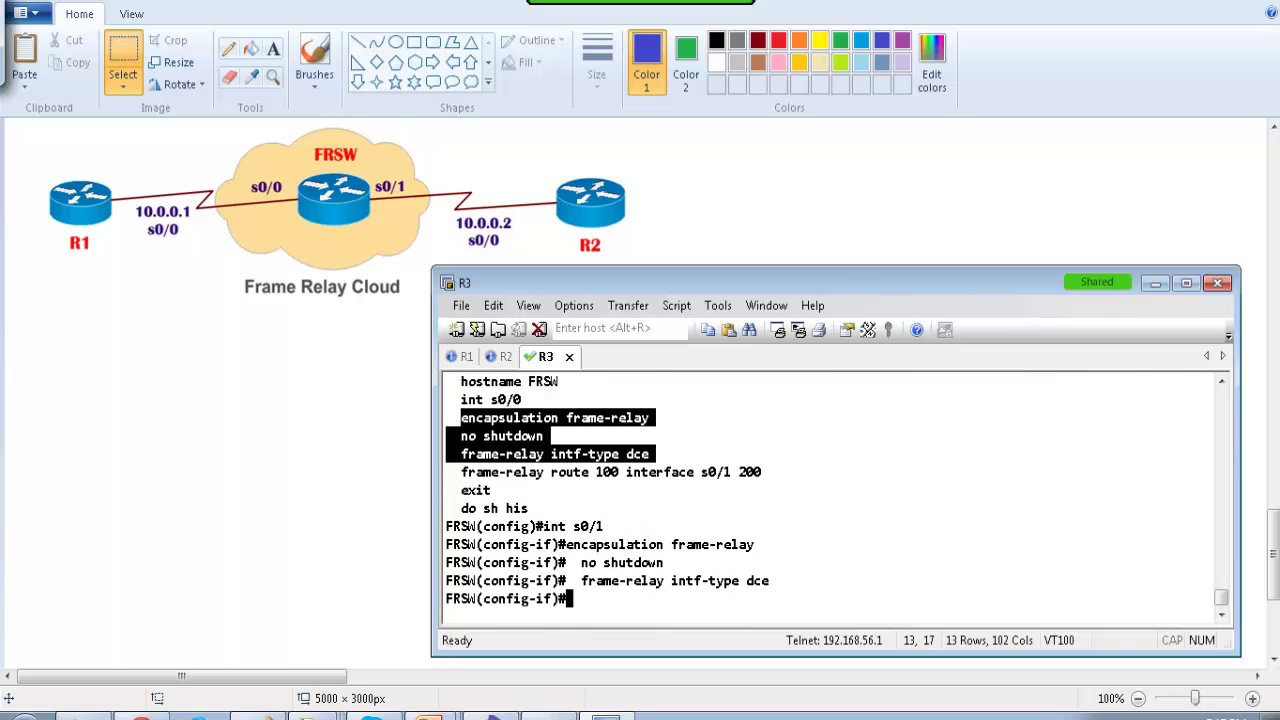
key("Return")
type("frma")
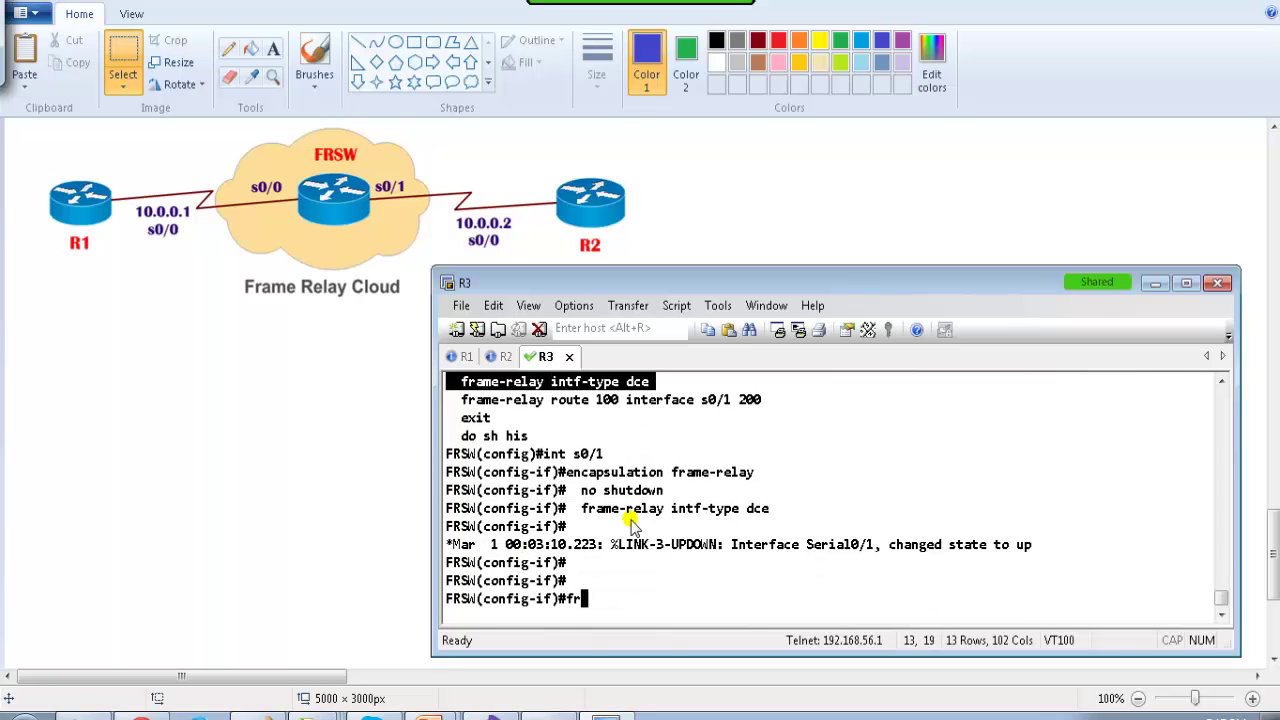
key("BackSpace")
type("am")
key("Tab")
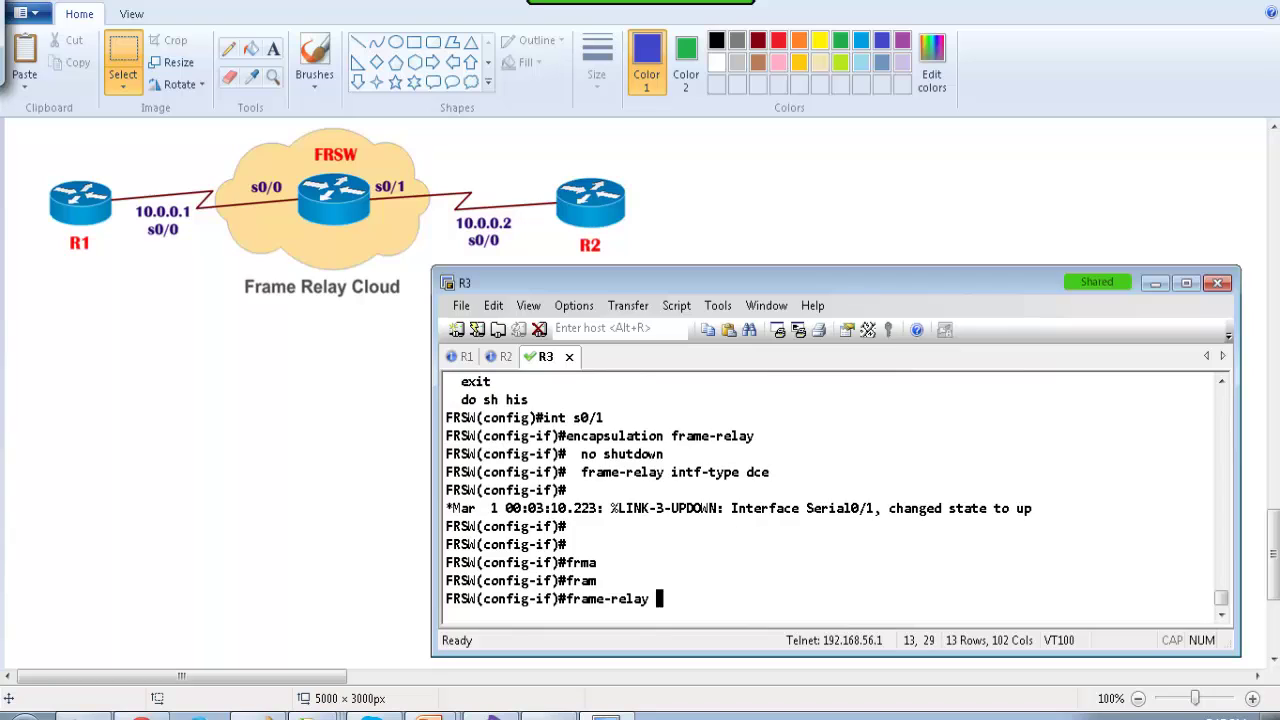
type("lmi")
key("Tab")
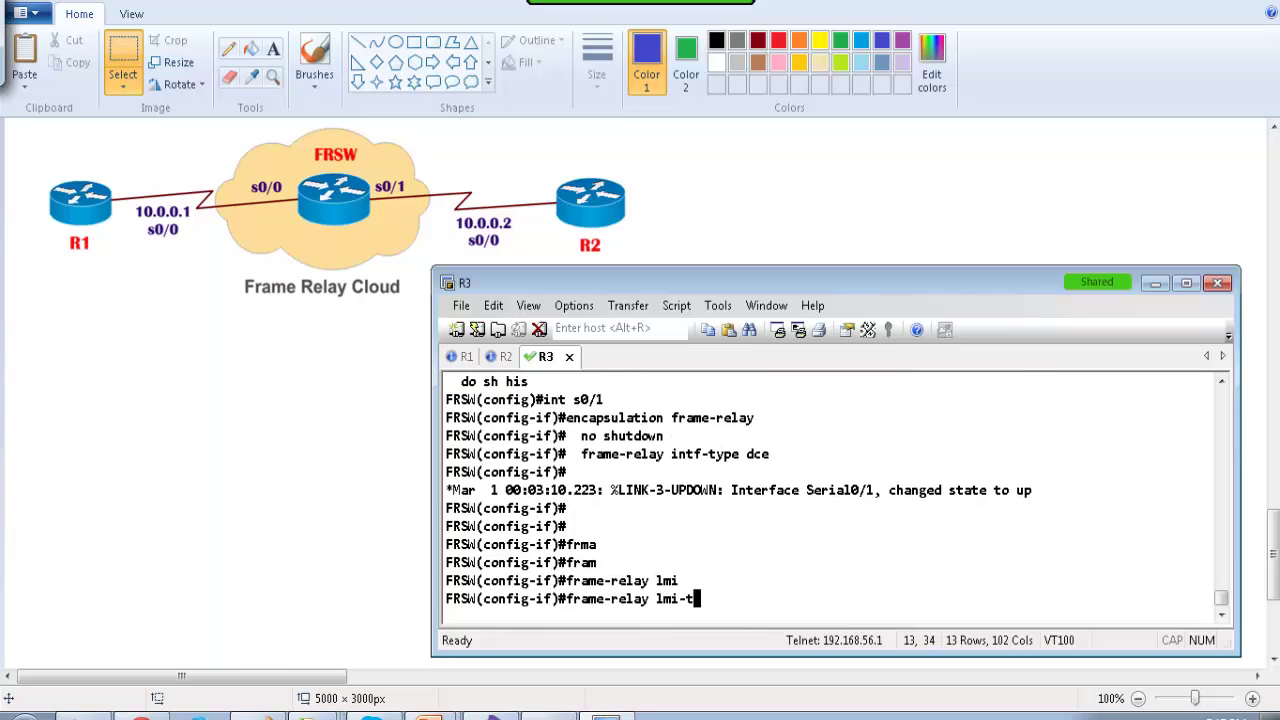
key("Tab")
type("u")
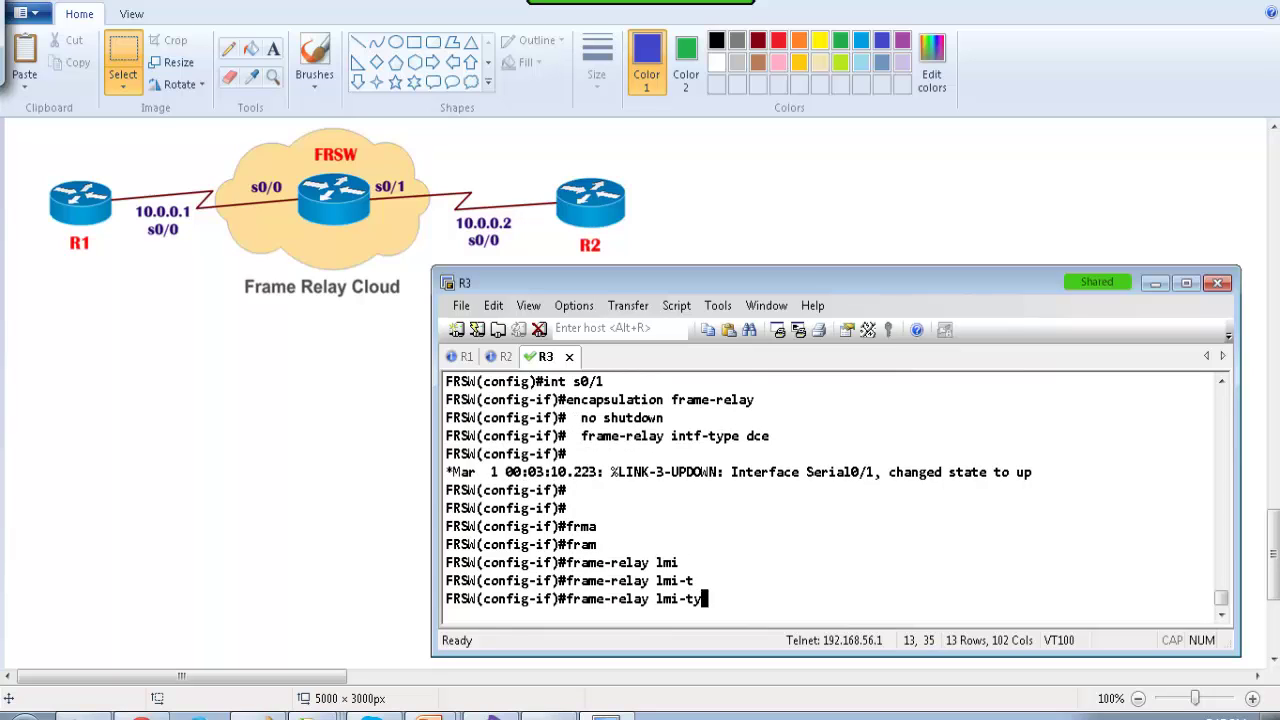
key("Tab")
key("BackSpace")
key("BackSpace")
key("BackSpace")
key("BackSpace")
key("BackSpace")
key("BackSpace")
key("BackSpace")
key("BackSpace")
key("BackSpace")
key("BackSpace")
key("BackSpace")
key("BackSpace")
key("BackSpace")
key("BackSpace")
key("BackSpace")
key("BackSpace")
key("BackSpace")
key("BackSpace")
key("BackSpace")
key("BackSpace")
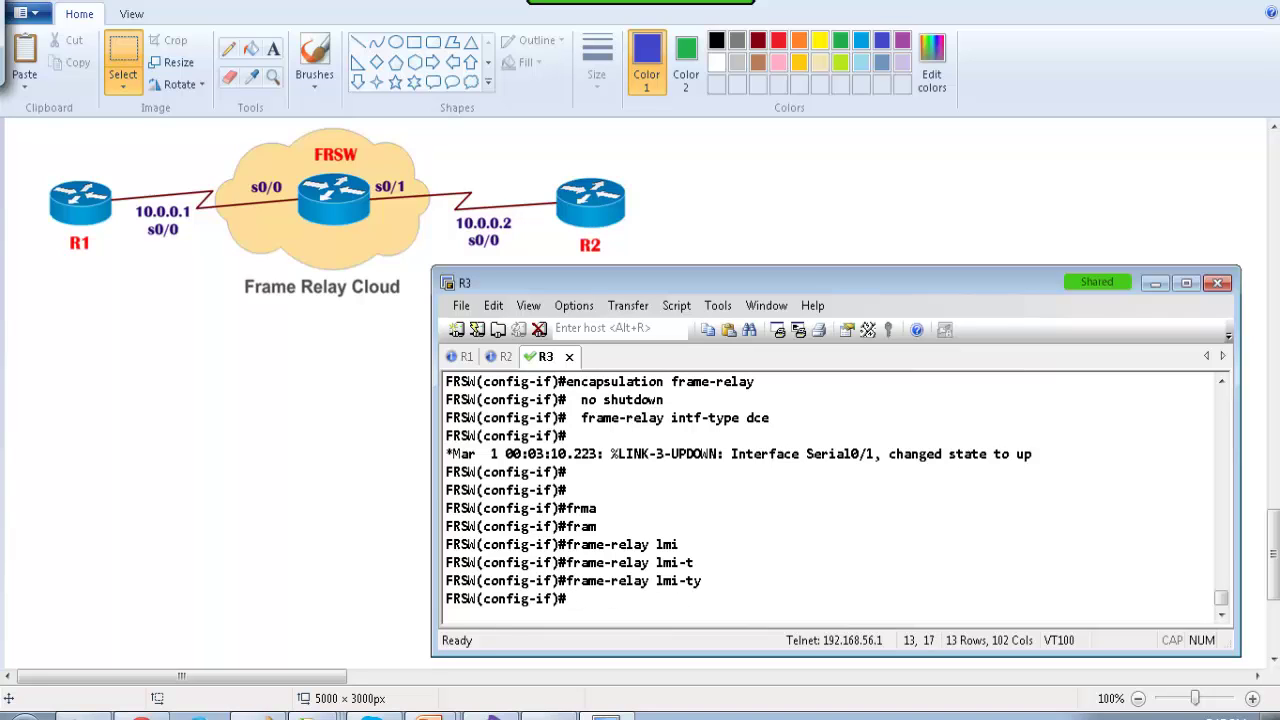
Step: Add a frame-relay route on s0/1 switching input DLCI 200 out interface s0/0 with output DLCI 100, and exit configuration mode
type("fram")
key("Tab")
type("rou")
key("Tab")
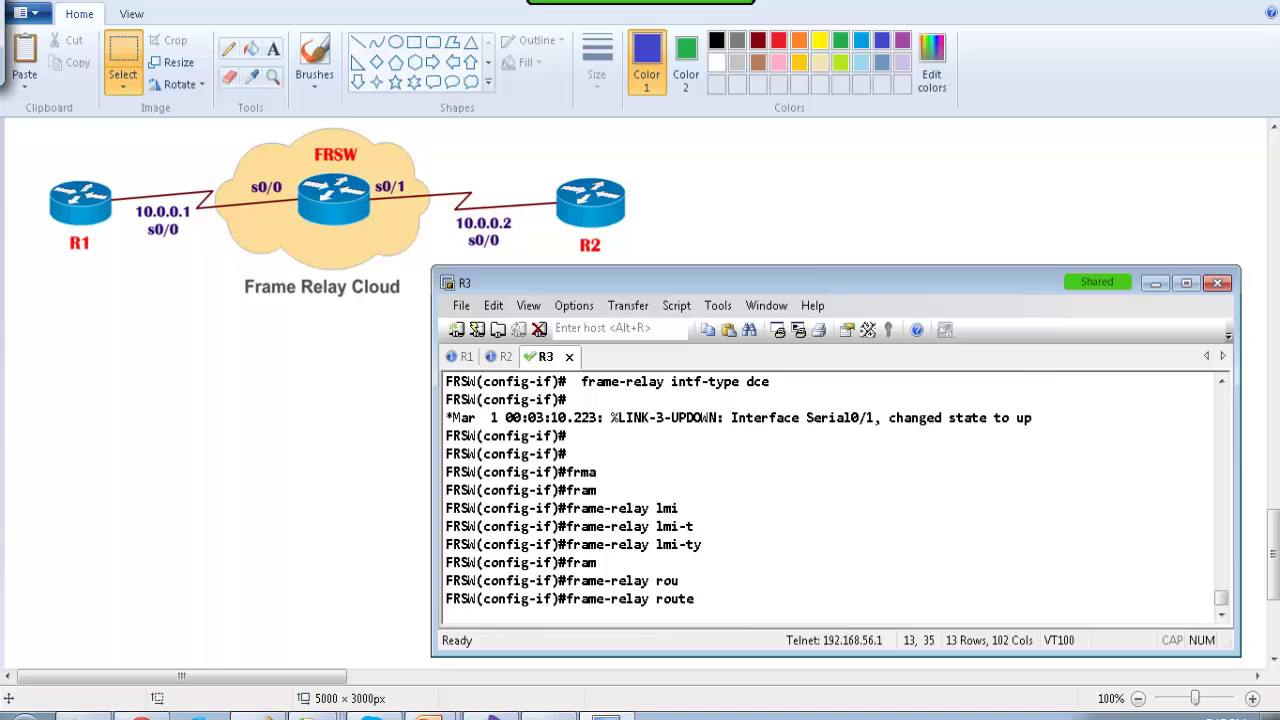
type("?")
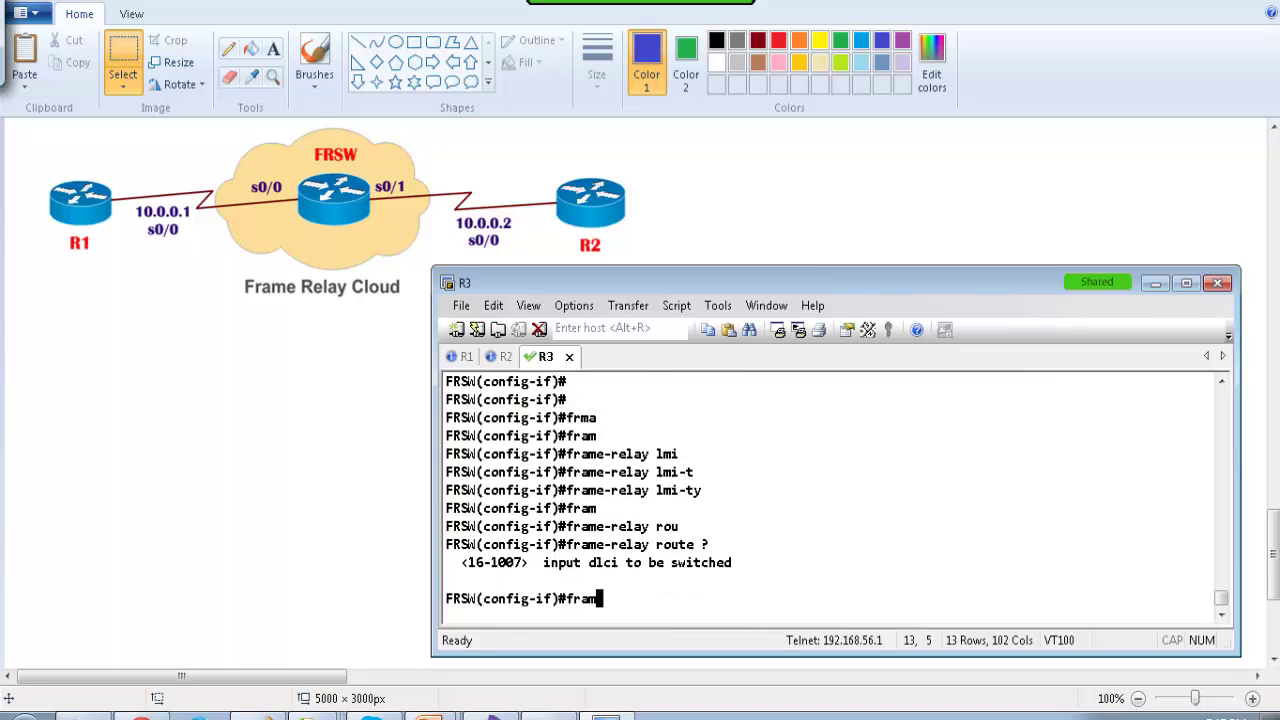
type("200 in")
key("Tab")
type("s")
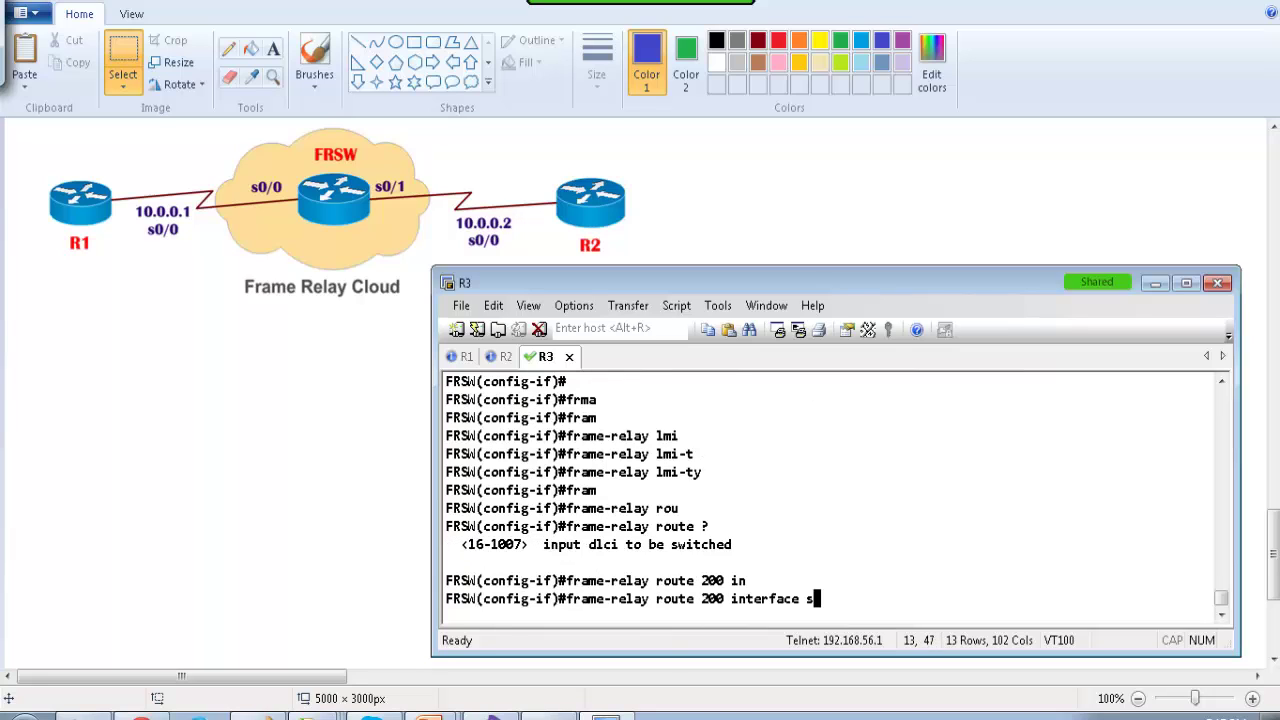
type("0/0 100")
key("Return")
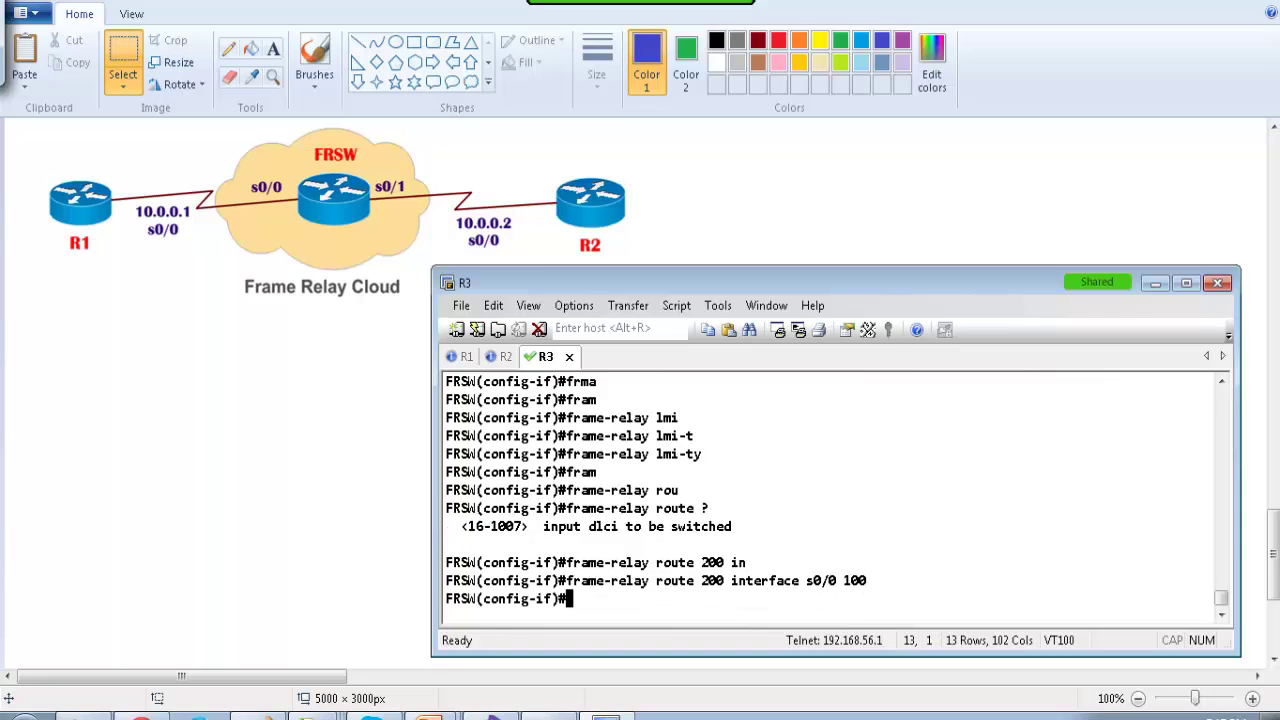
key("Return")
type("end")
key("Return")
key("Return")
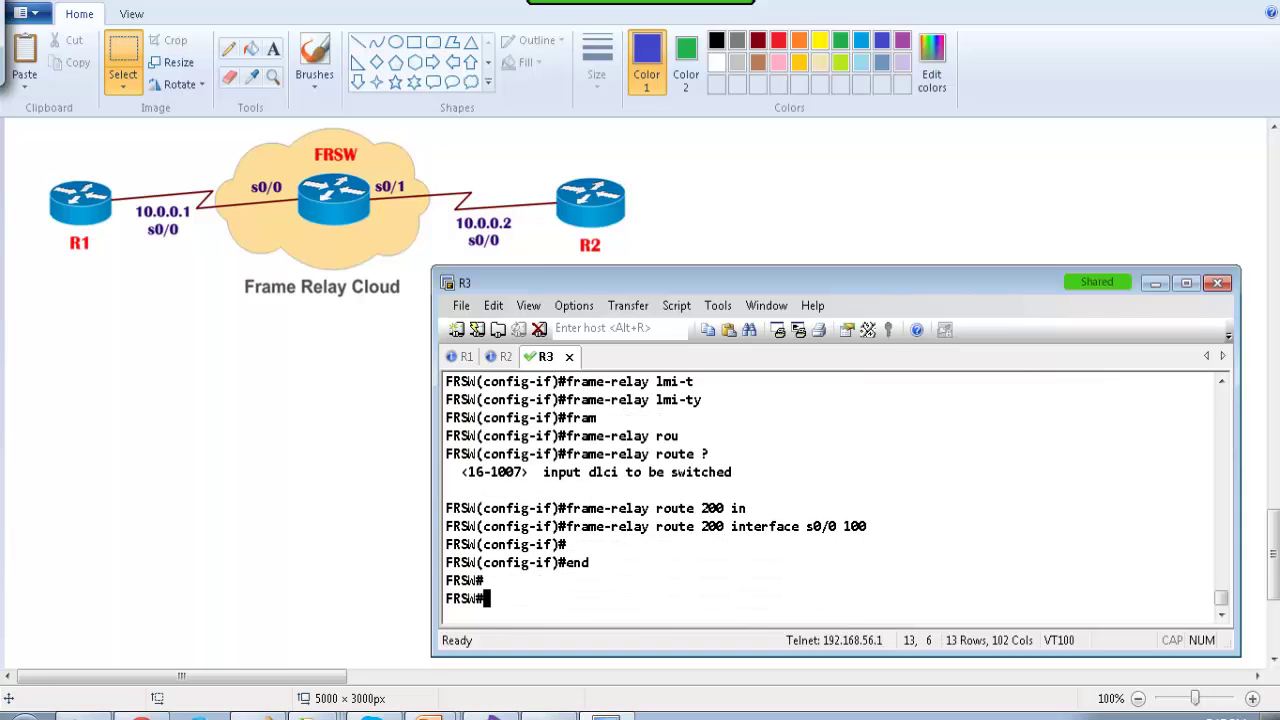
Step: Display FRSW's Frame Relay switching table with sh frame-relay route
type("sh fram")
key("Tab")
type("rou")
key("Tab")
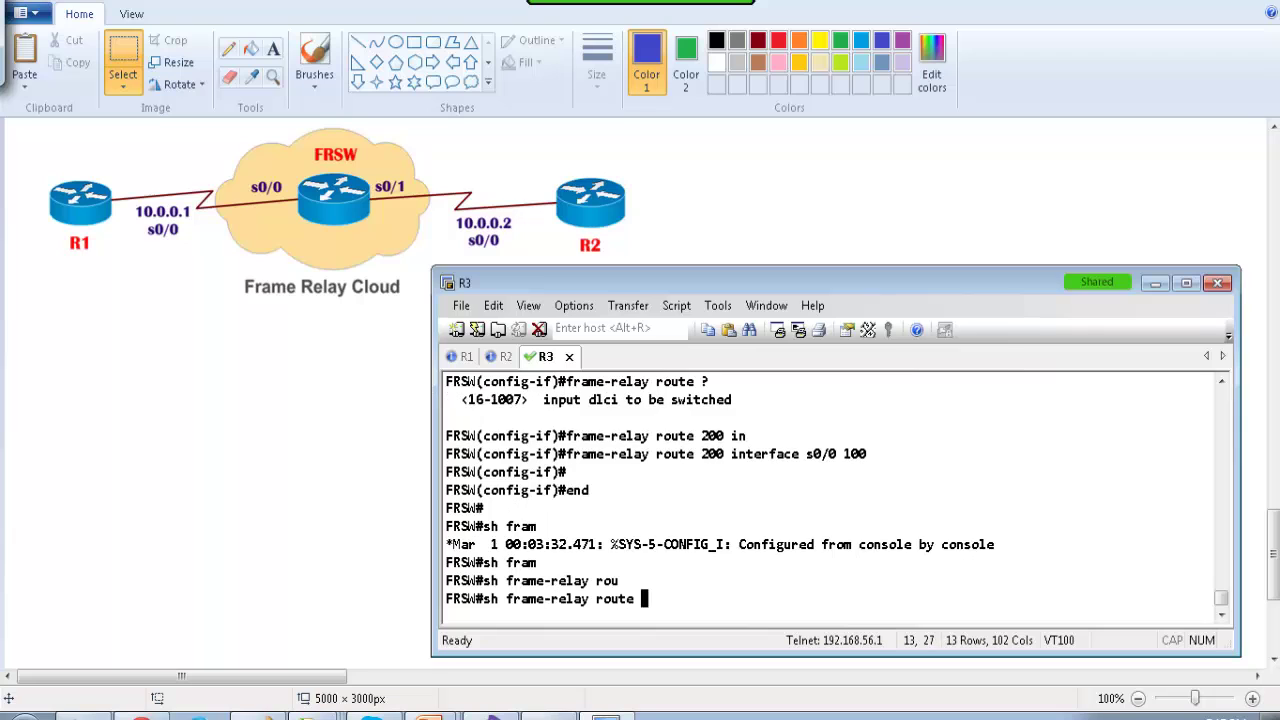
key("Return")
key("Return")
key("Return")
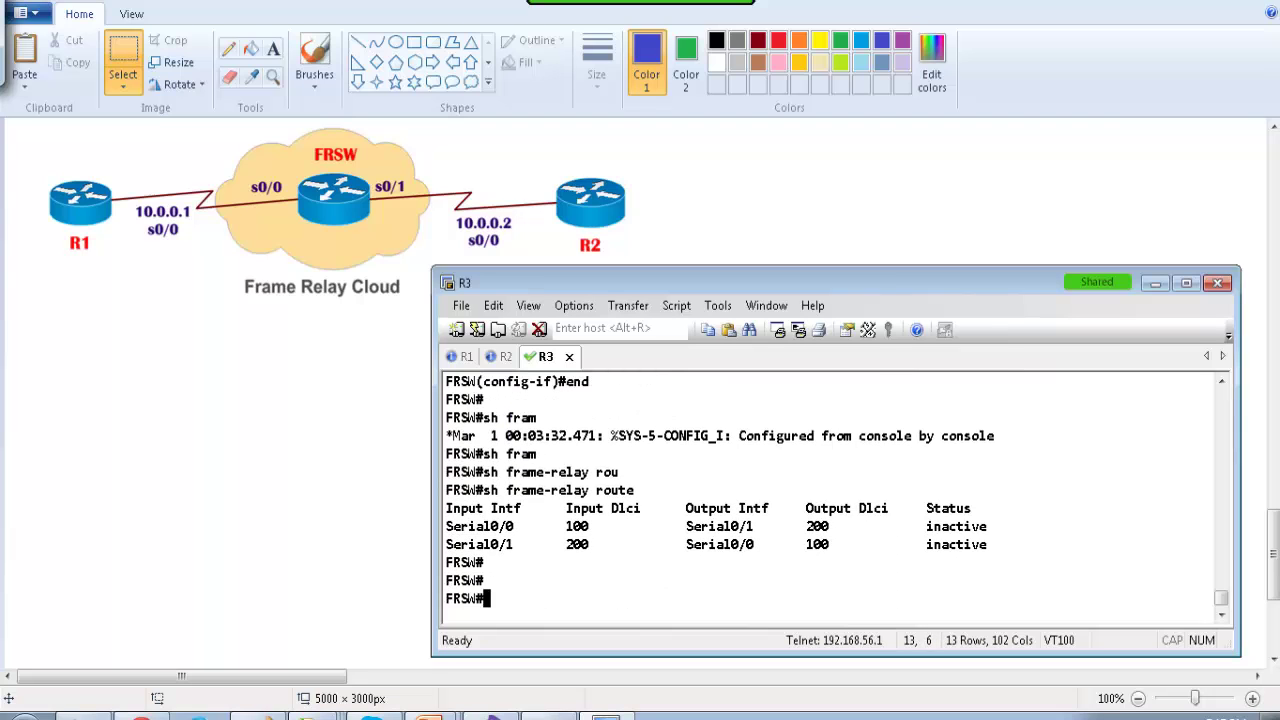
Step: Run sh frame-relay route again and trace the DLCI mappings from 100 to 200 and back with temporary marks
key("Return")
key("Up")
key("Return")
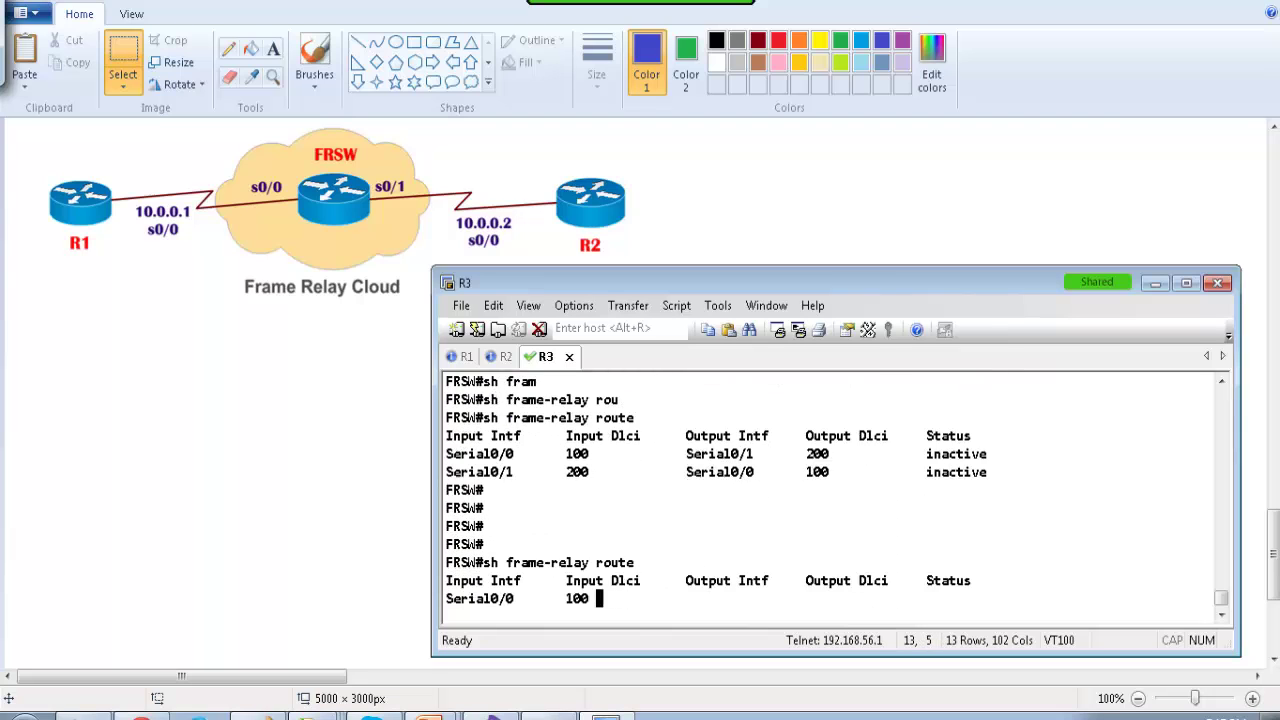
key("Return")
key("Return")
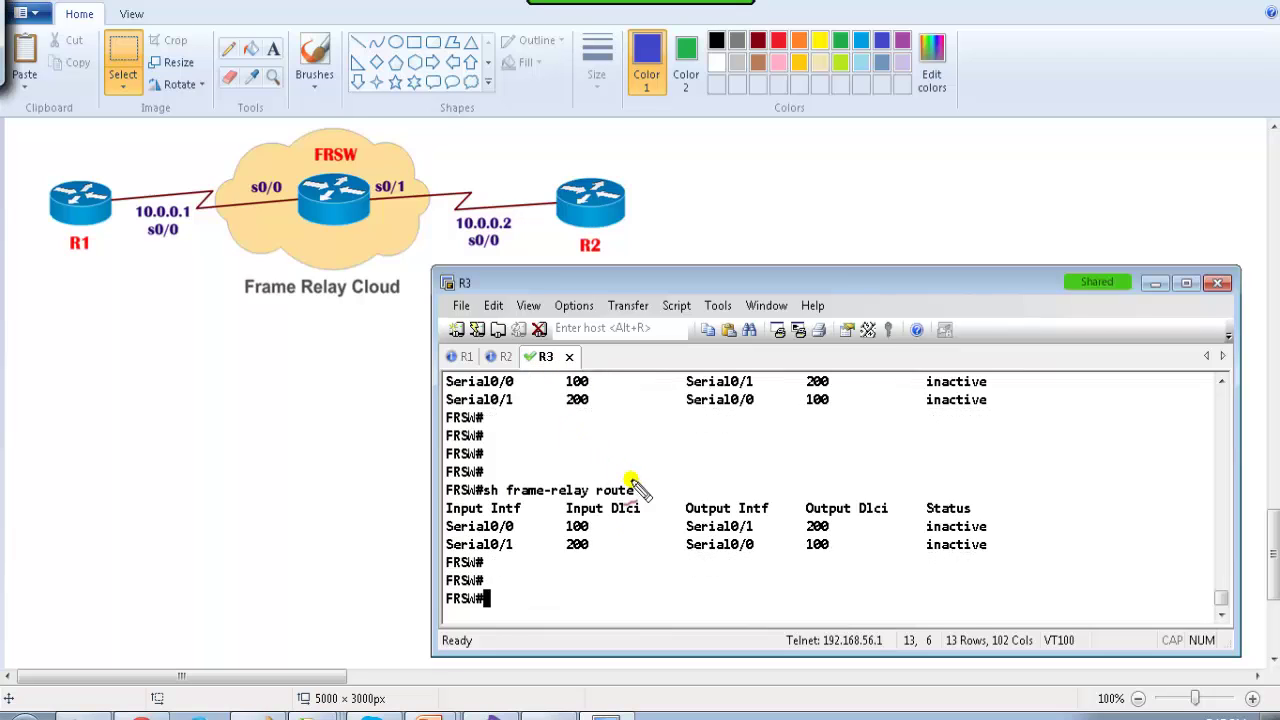
mouse_move(590, 518)
left_mouse_down()
mouse_move(574, 523)
mouse_move(608, 534)
mouse_move(777, 486)
mouse_move(823, 508)
mouse_move(809, 523)
mouse_move(822, 530)
mouse_move(805, 526)
left_mouse_up()
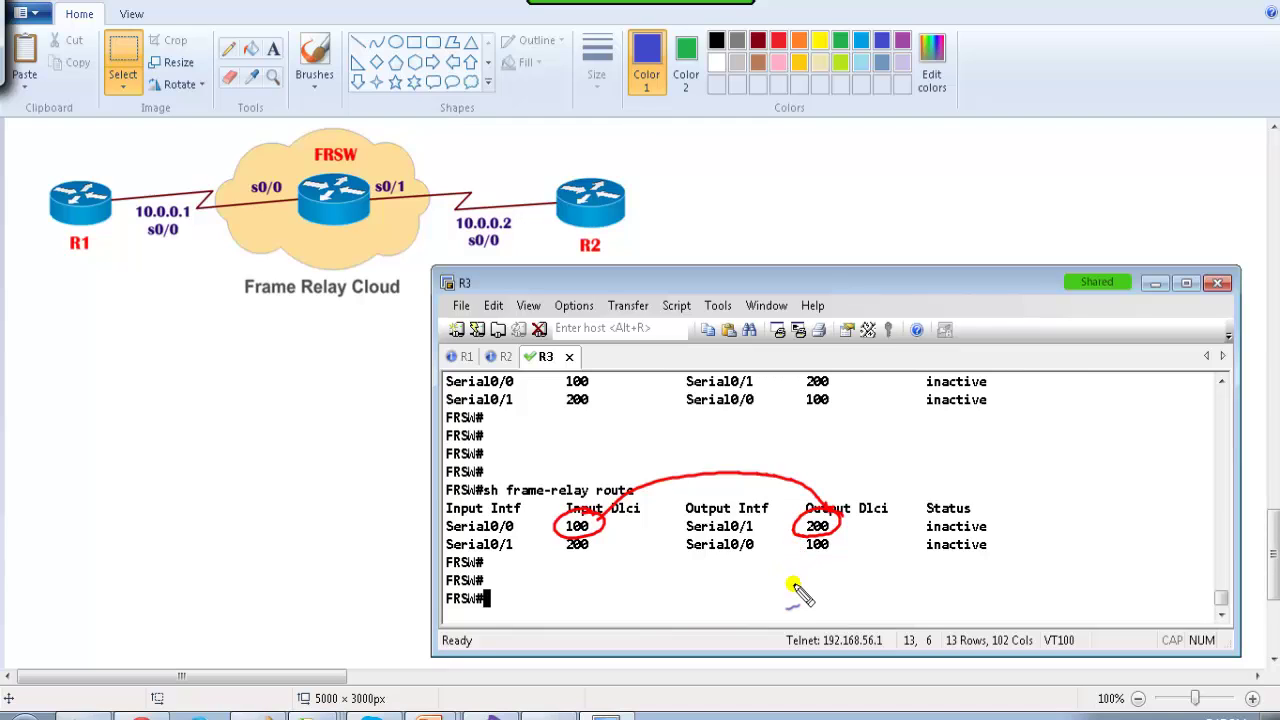
mouse_move(826, 536)
left_mouse_down()
mouse_move(835, 550)
mouse_move(668, 577)
mouse_move(565, 545)
mouse_move(583, 543)
left_mouse_up()
key("Escape")
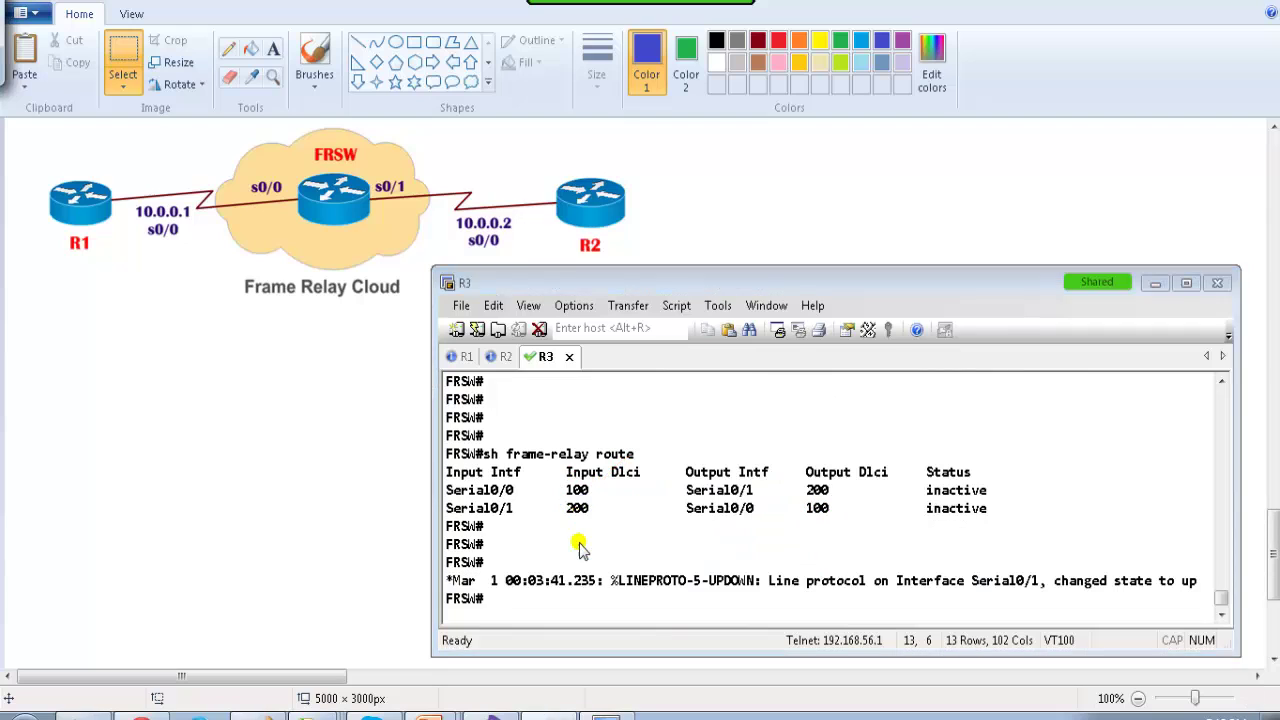
Step: Recheck the status of both routes on FRSW with sh frame-relay route
left_click(703, 576)
key("Return")
key("Return")
key("Up")
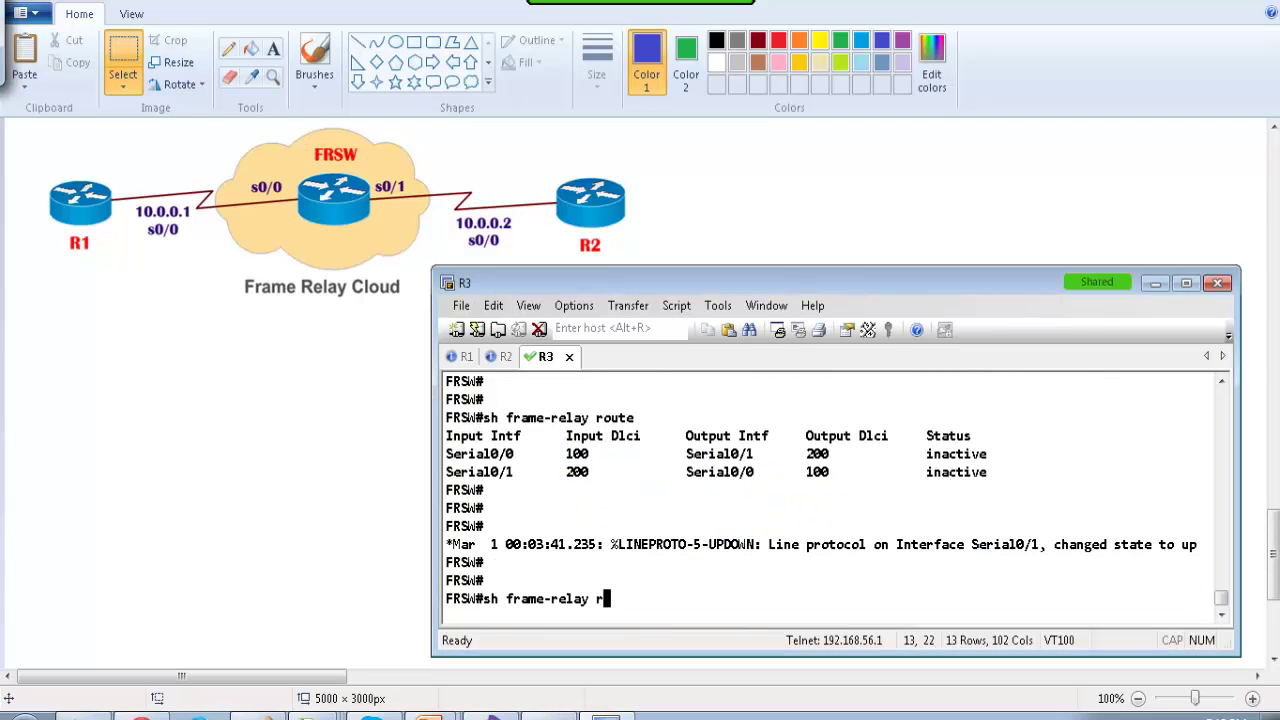
key("Return")
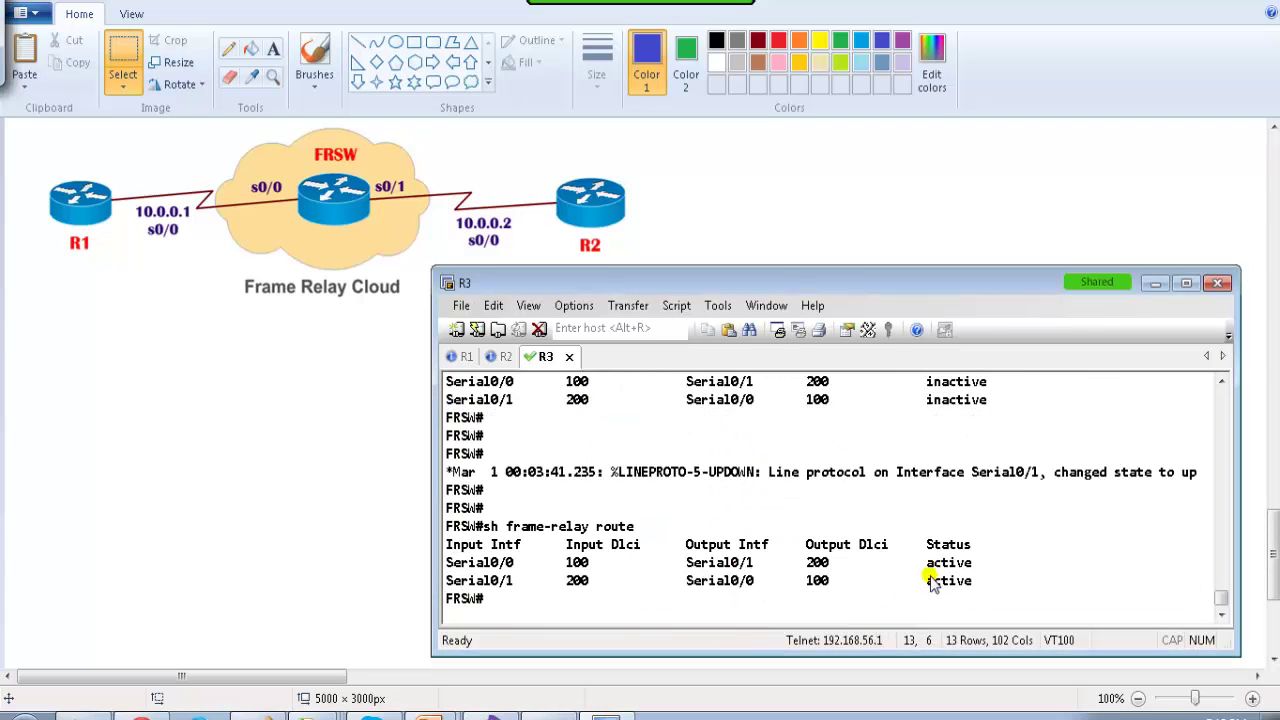
left_click_drag(922, 563, 972, 563)
left_click(980, 592)
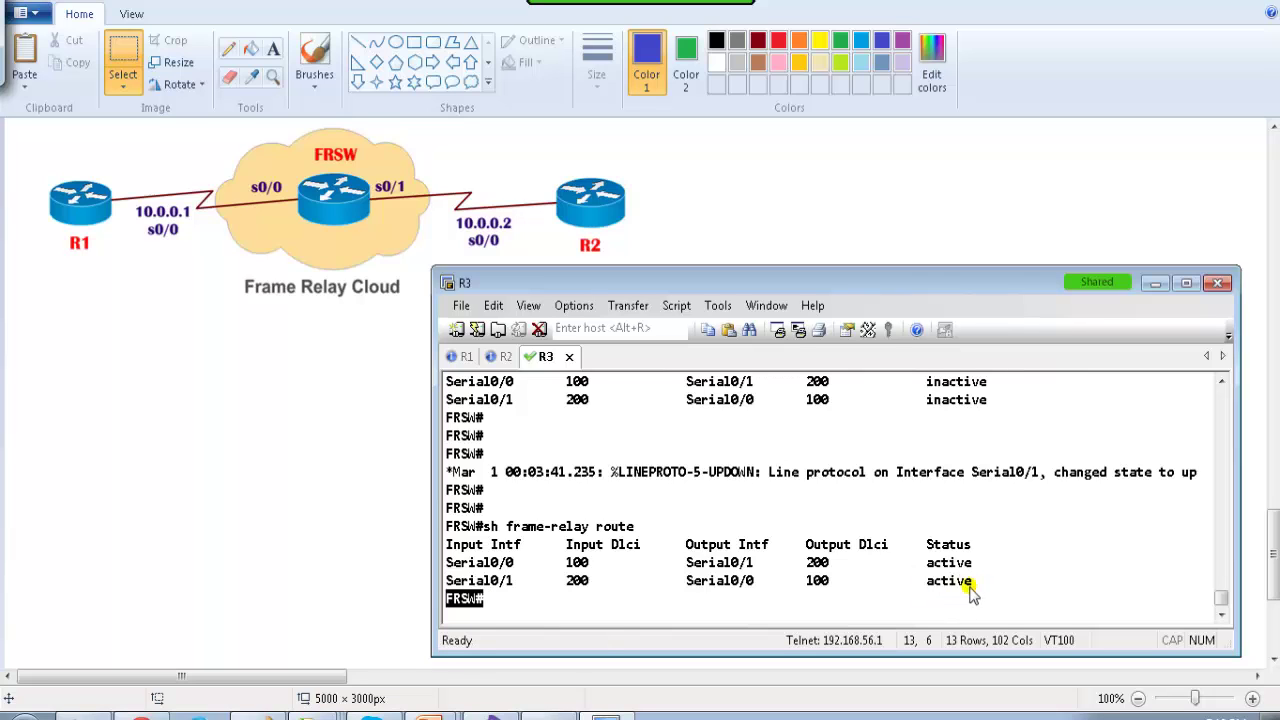
left_click(773, 523)
Step: Switch to R1's session and display its Frame Relay mappings with sh frame-relay map
left_click(466, 357)
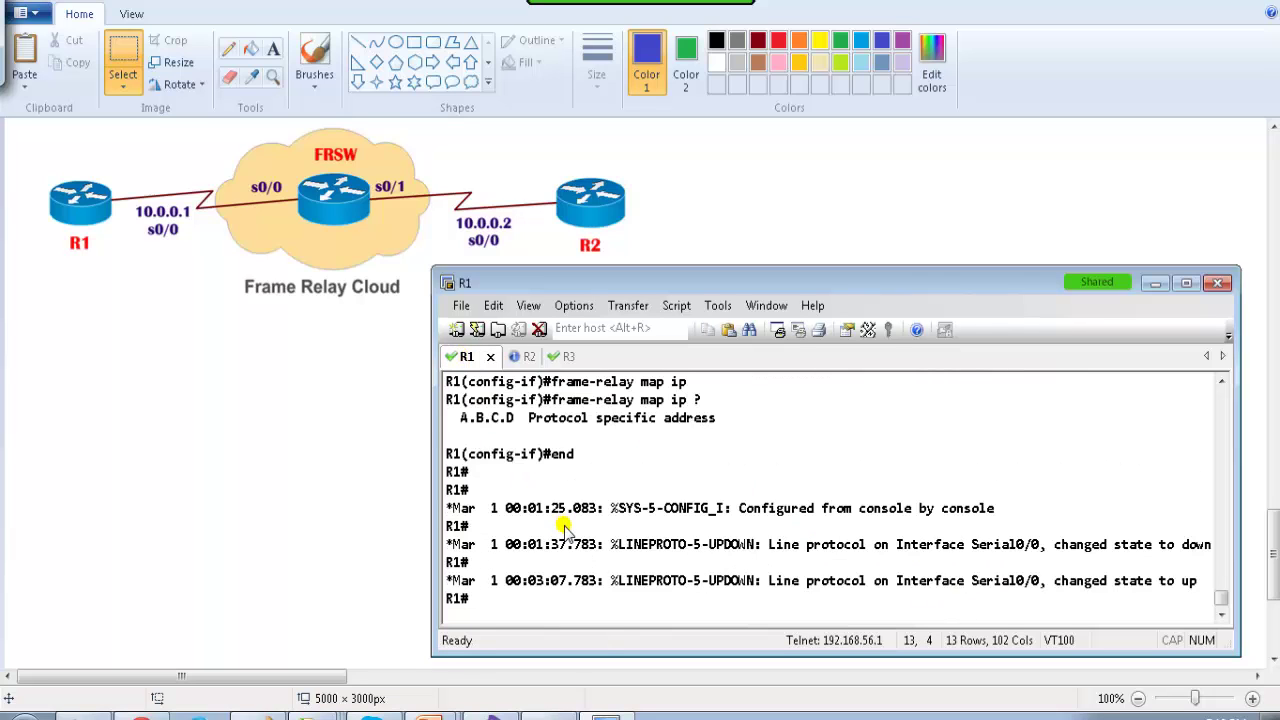
key("Return")
key("Return")
type("sh fram")
key("Tab")
type("ma")
key("Tab")
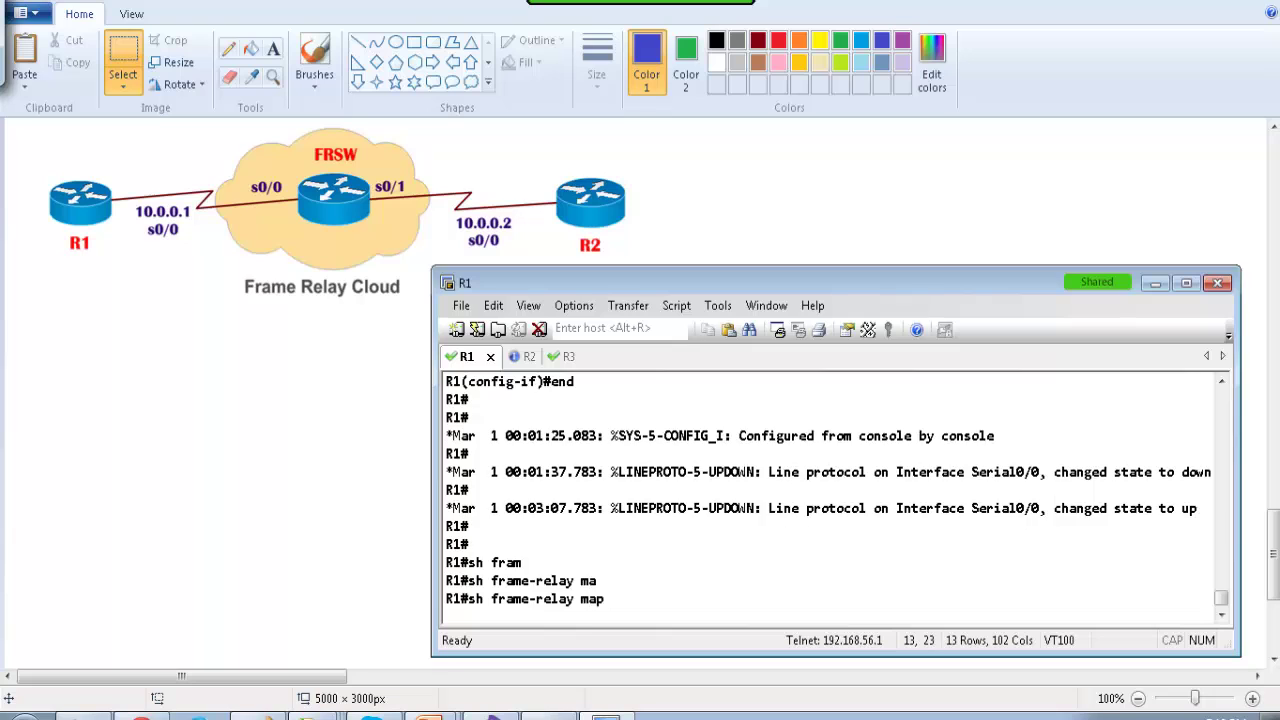
key("Return")
key("Return")
key("Return")
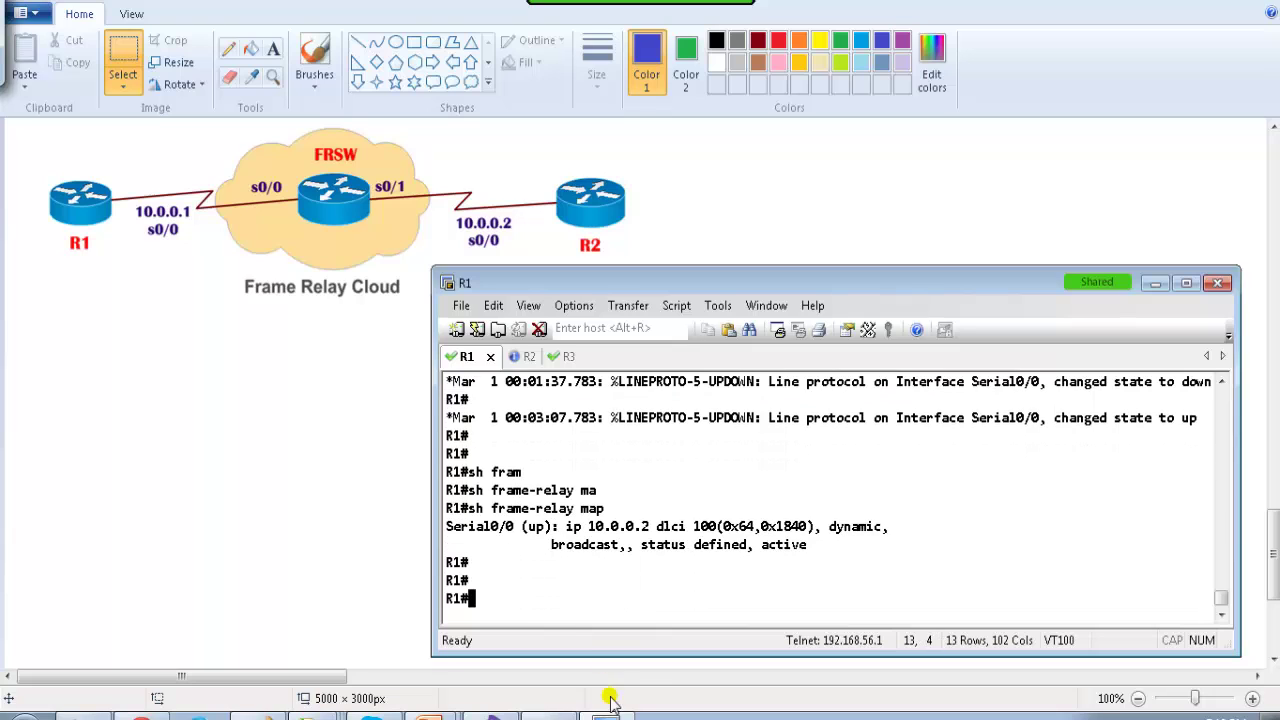
Step: Examine the remote IP address, local DLCI, mapping type and status in R1's frame-relay map entry
left_click_drag(578, 524, 666, 530)
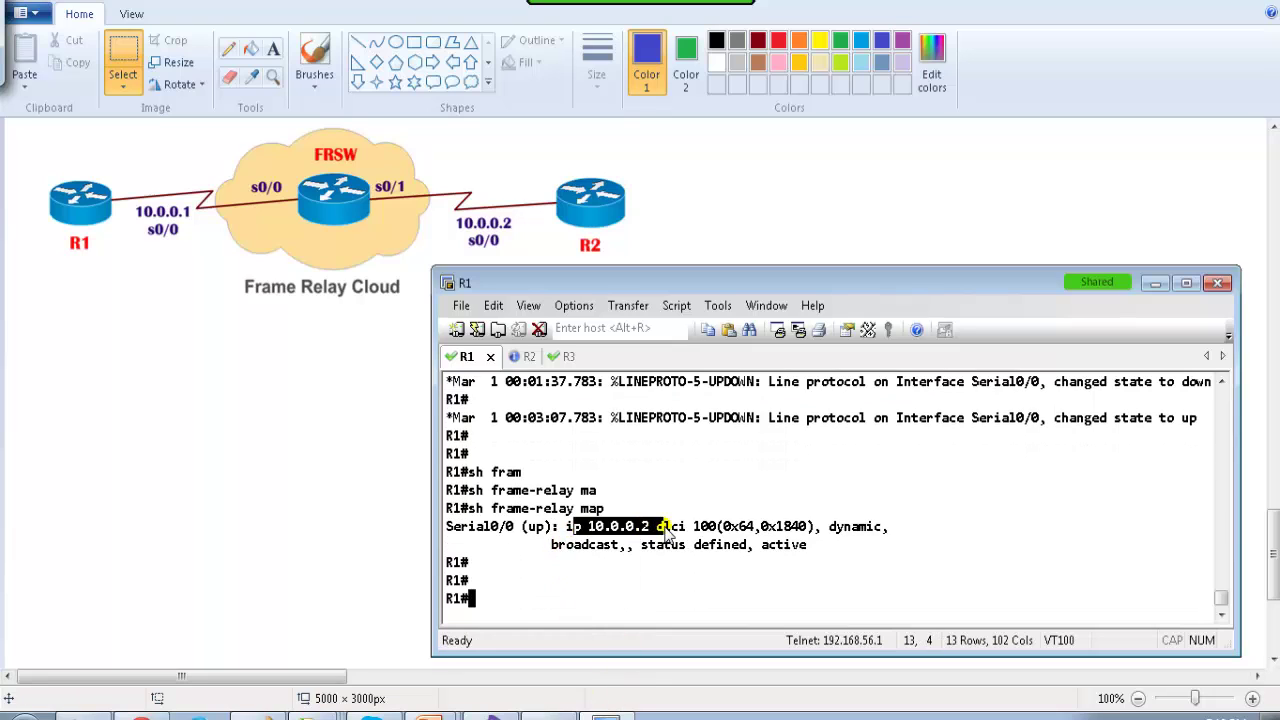
left_click(676, 535)
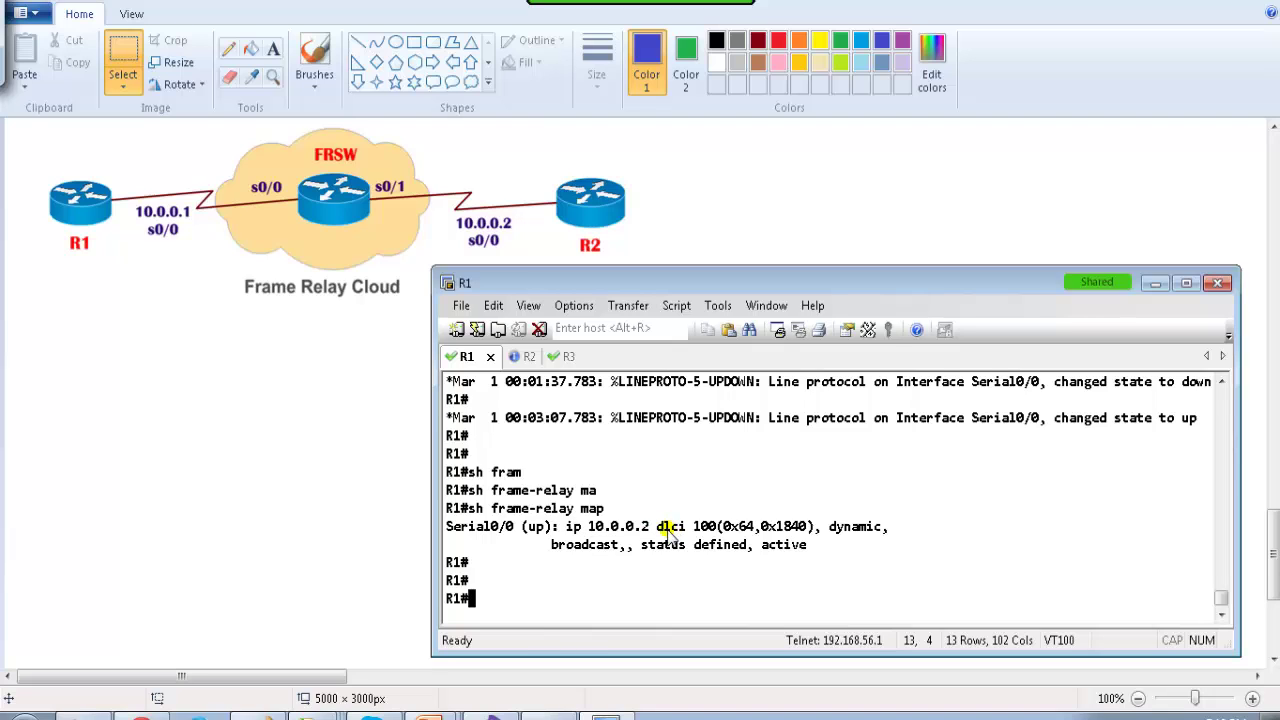
double_click(680, 530)
left_click_drag(717, 530, 717, 530)
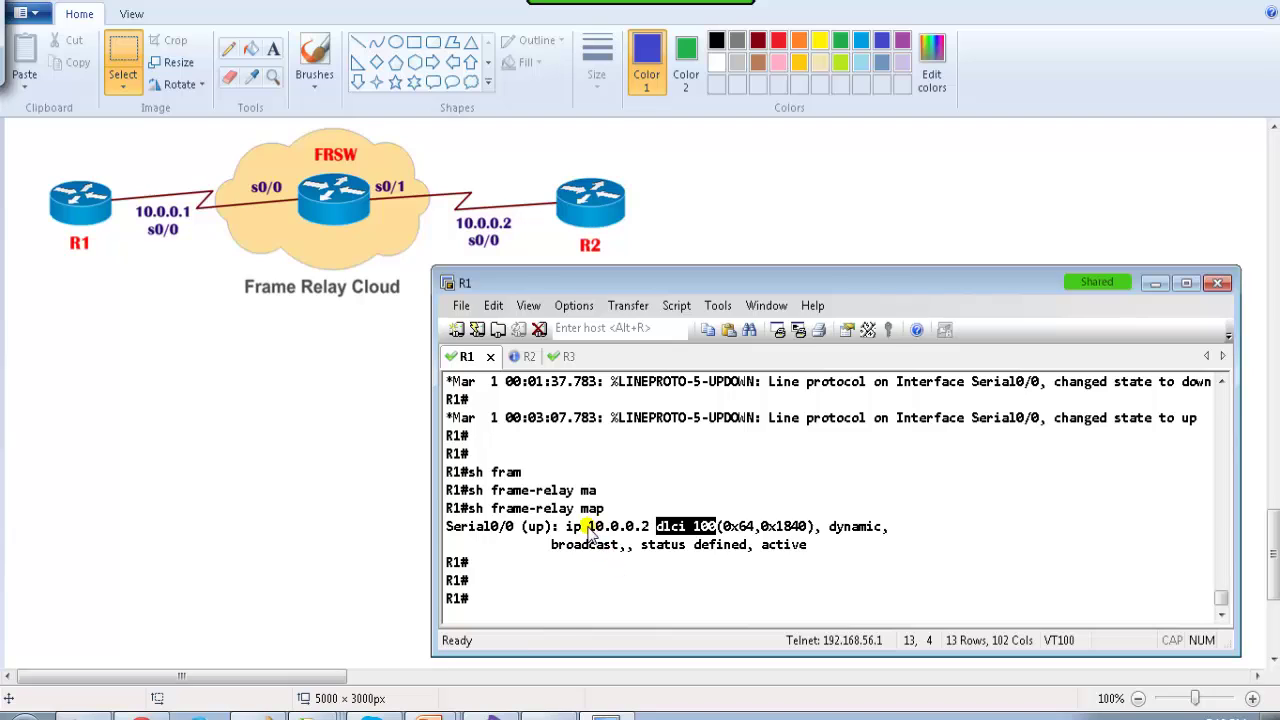
left_click_drag(588, 530, 717, 533)
left_click_drag(817, 528, 884, 532)
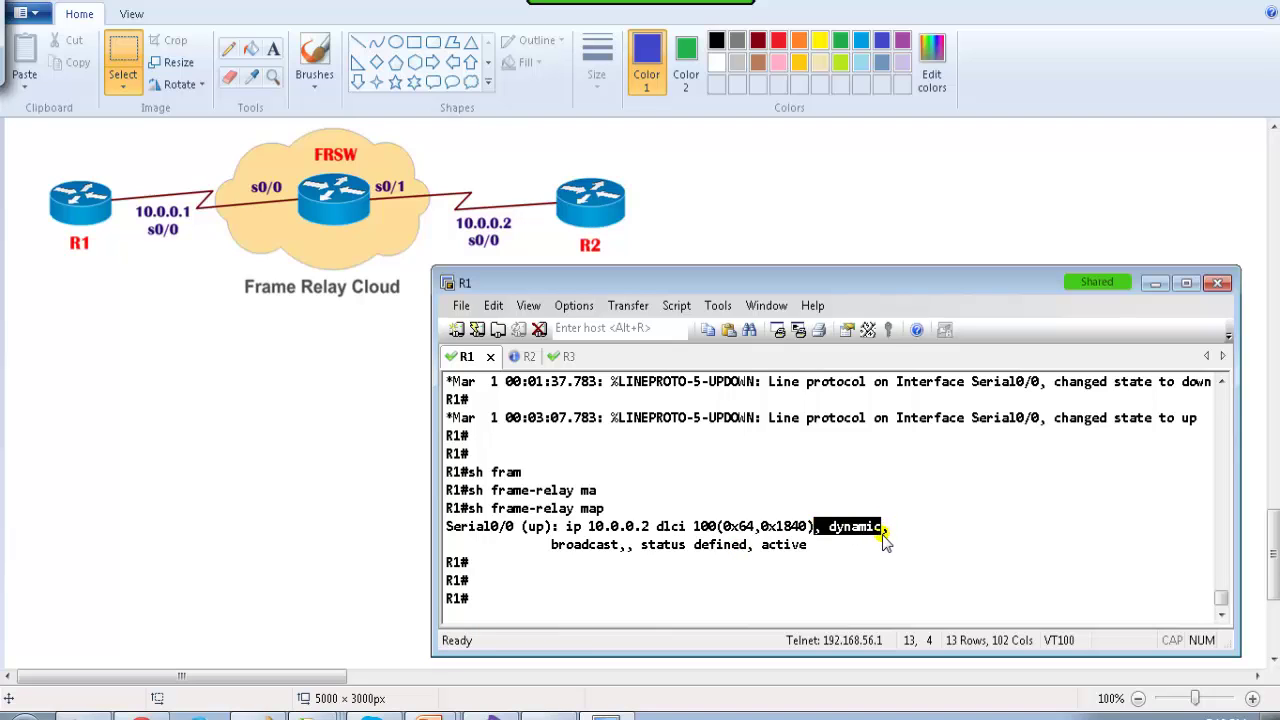
left_click_drag(646, 548, 830, 557)
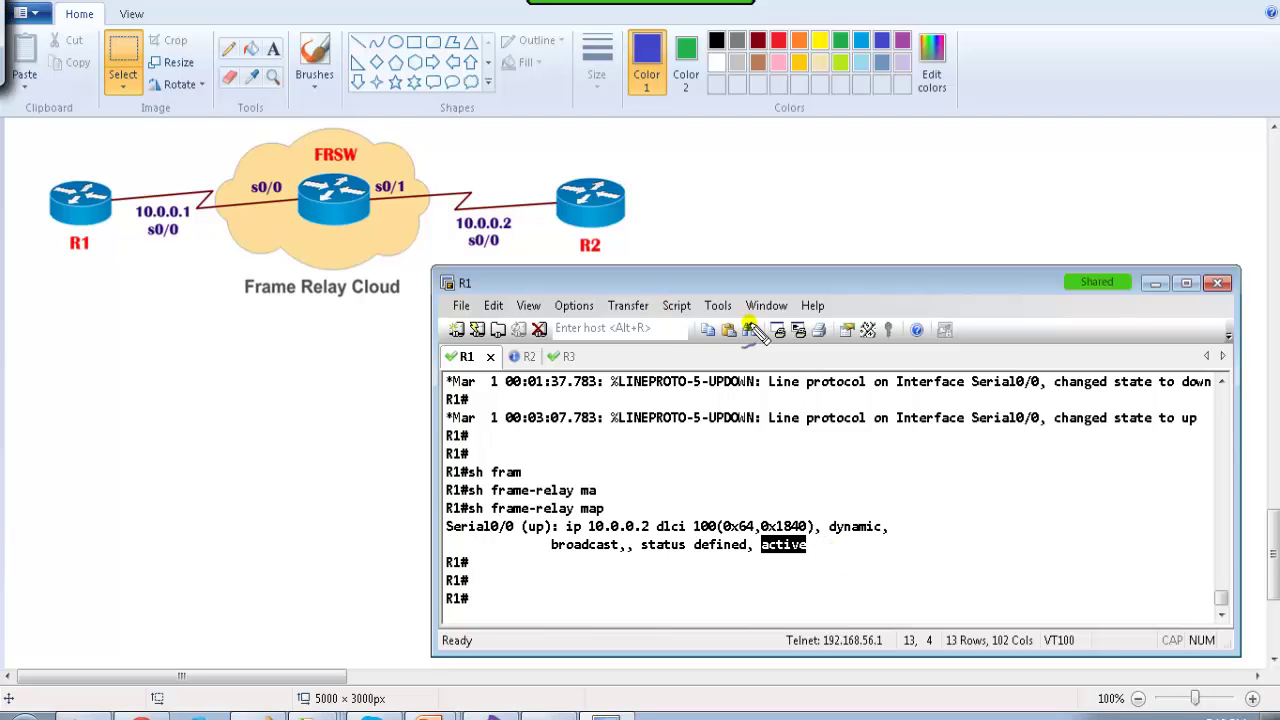
Step: Annotate the screen with the PVC statuses Active, Deleted and Inactive, mark R1's link and FRSW, and clear the annotations
mouse_move(863, 477)
left_mouse_down()
mouse_move(900, 458)
mouse_move(923, 468)
mouse_move(990, 442)
left_mouse_up()
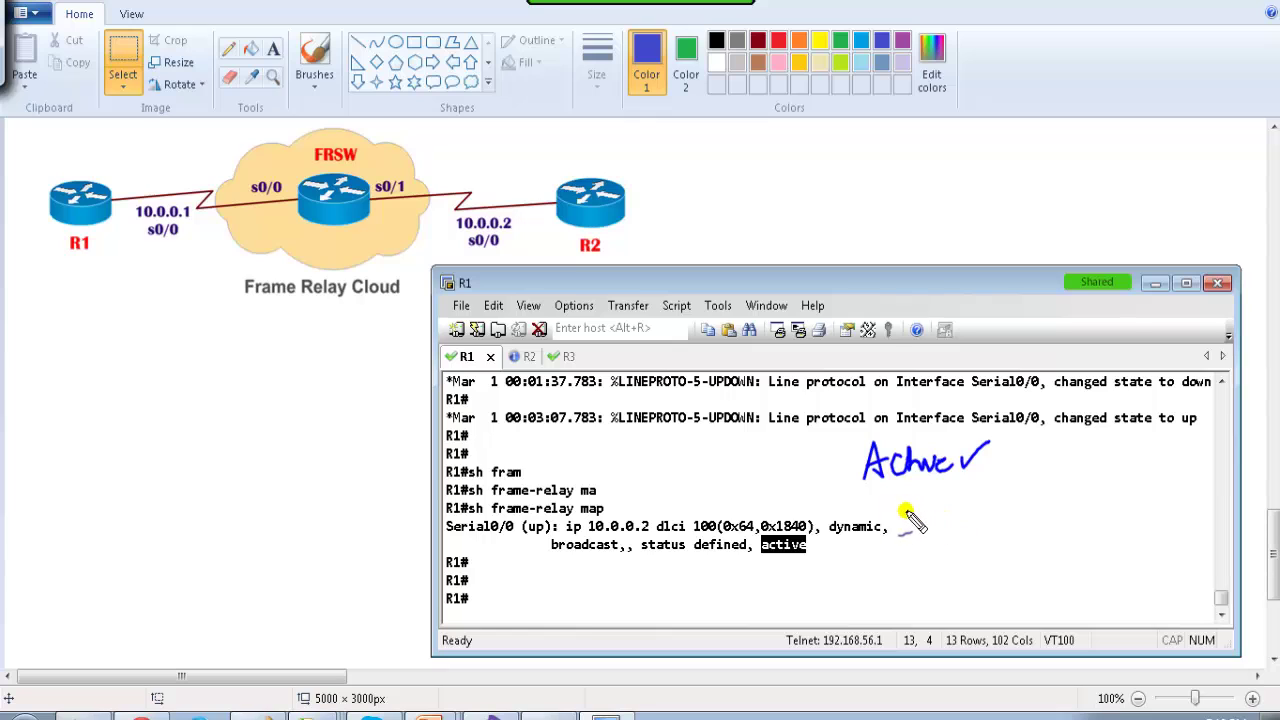
mouse_move(899, 508)
left_mouse_down()
mouse_move(939, 501)
mouse_move(957, 519)
mouse_move(1000, 488)
left_mouse_up()
mouse_move(128, 197)
left_mouse_down()
mouse_move(131, 282)
mouse_move(141, 266)
left_mouse_up()
left_click(98, 297)
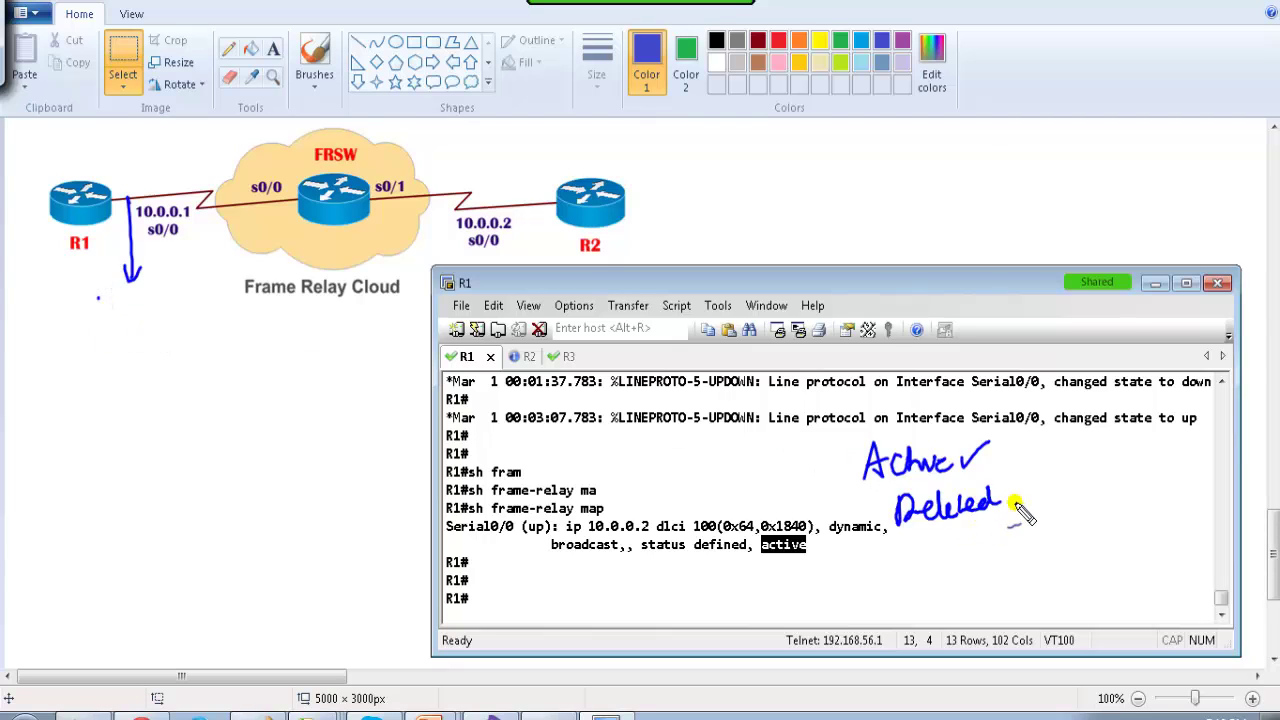
left_click_drag(1013, 490, 1043, 484)
left_click(912, 539)
mouse_move(913, 548)
left_mouse_down()
mouse_move(923, 562)
mouse_move(1000, 566)
mouse_move(1043, 537)
left_mouse_up()
mouse_move(340, 232)
left_mouse_down()
mouse_move(350, 238)
mouse_move(318, 248)
mouse_move(356, 258)
mouse_move(343, 279)
left_mouse_up()
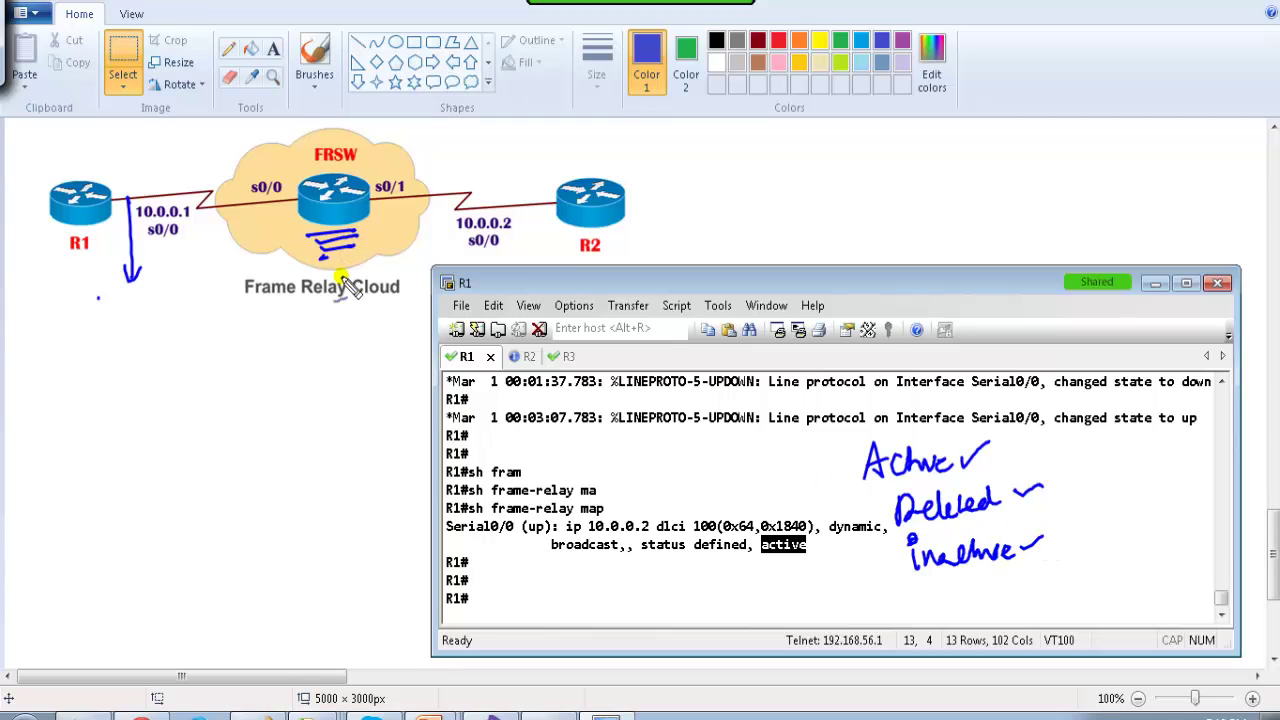
key("Escape")
left_click(625, 540)
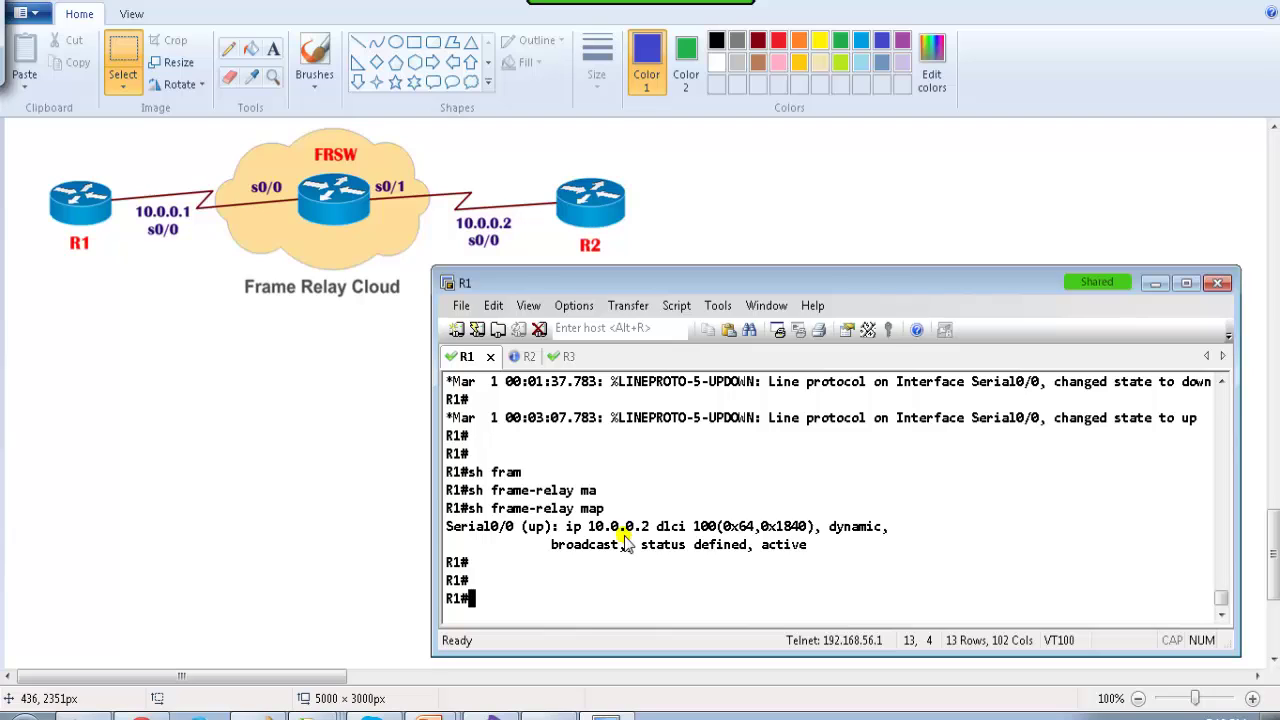
Step: Test connectivity from R1 to R2 by running ping 10.0.0.2 twice
key("Return")
key("Return")
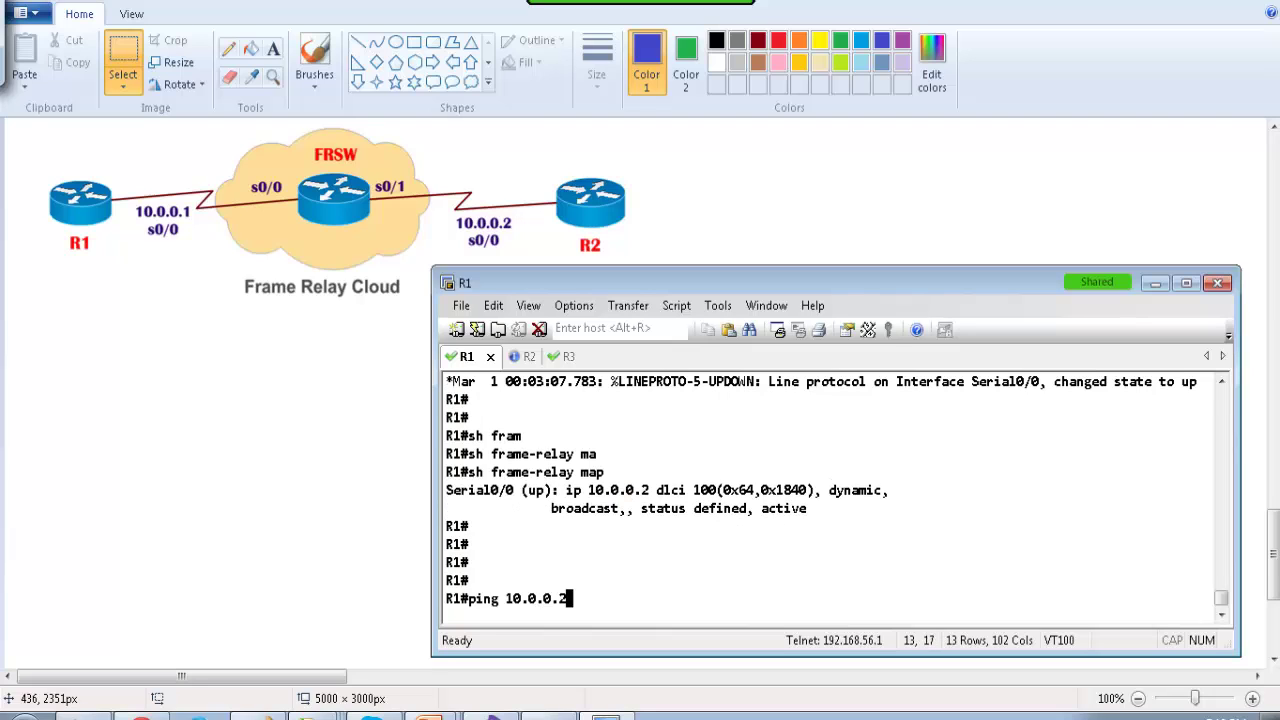
key("Return")
key("Return")
key("Return")
key("Up")
key("Return")
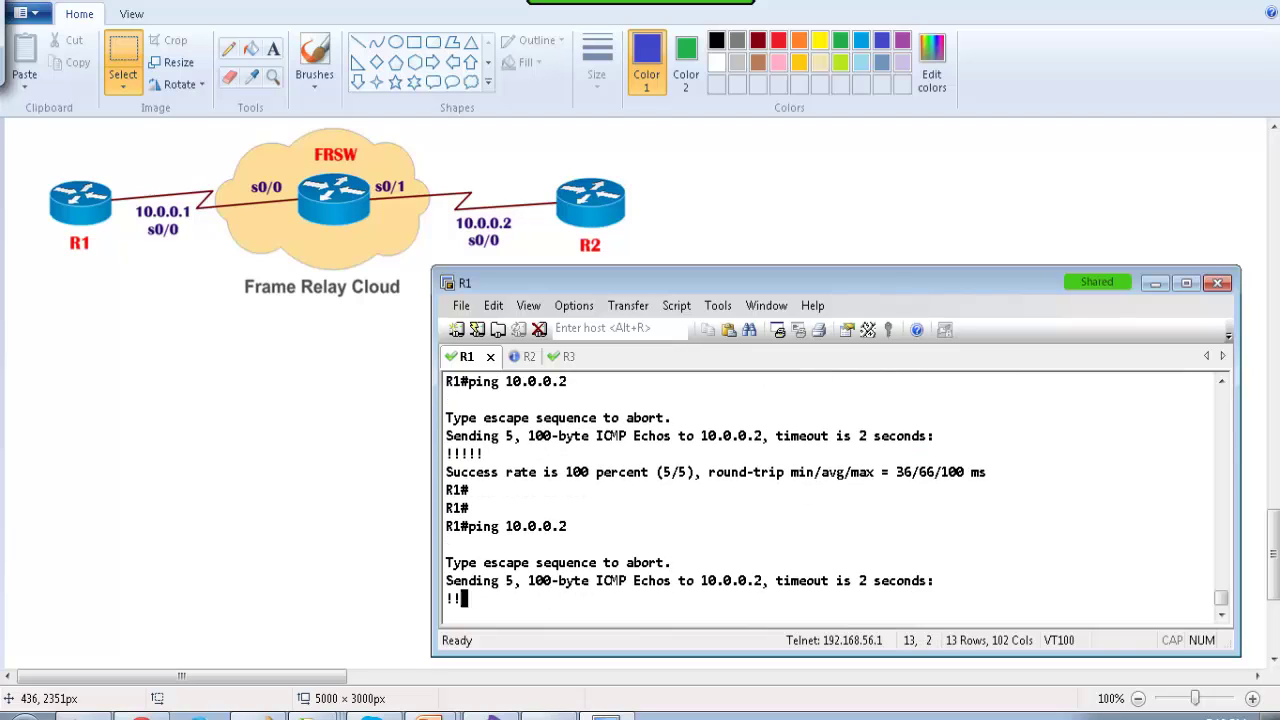
key("Return")
key("Return")
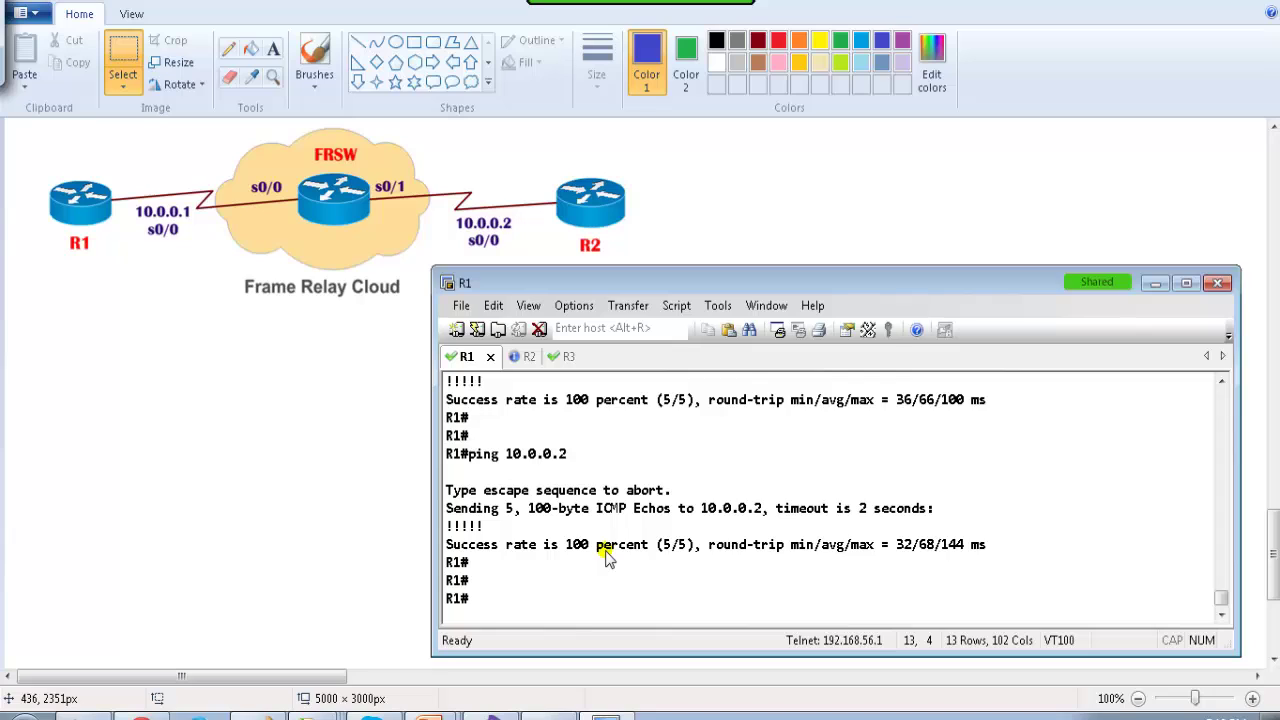
Step: Bring up the Paint topology diagram, sketch extra links from FRSW, circle R1's 10.0.0.1 s0/0 label, and clear the marks
left_click(383, 481)
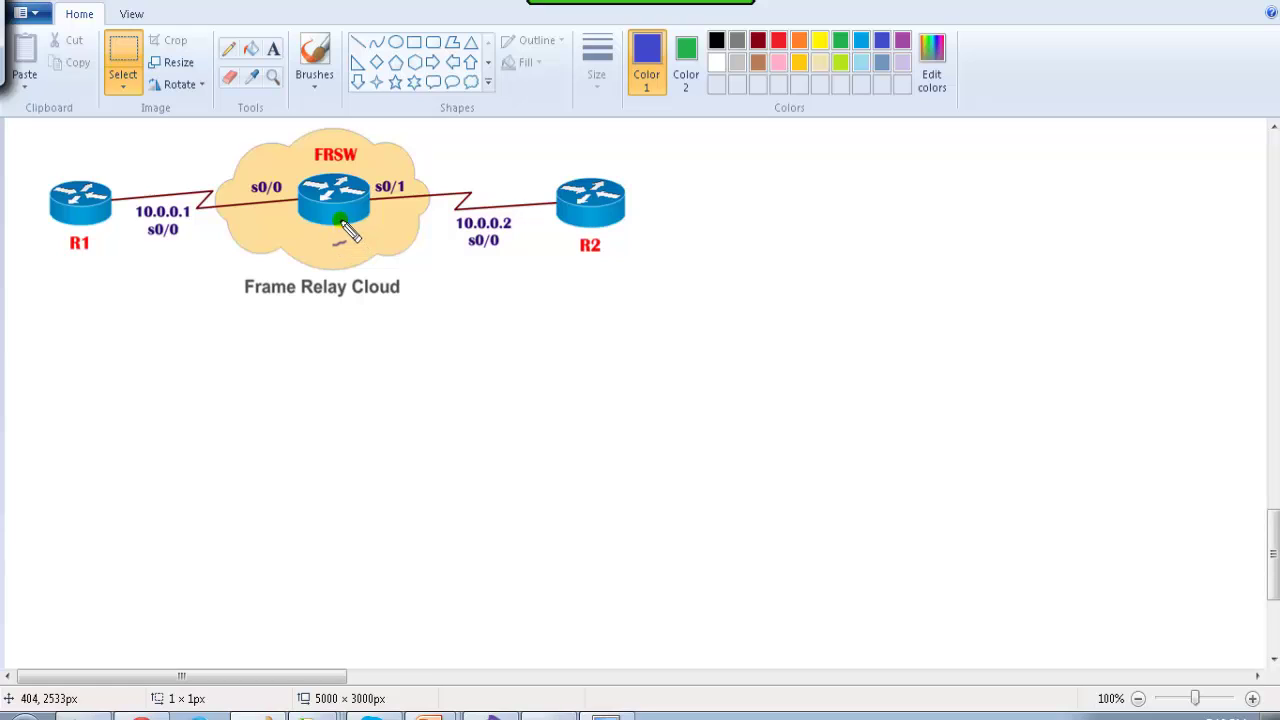
mouse_move(340, 218)
left_mouse_down()
mouse_move(447, 289)
mouse_move(542, 310)
mouse_move(521, 299)
mouse_move(533, 297)
mouse_move(542, 318)
mouse_move(345, 262)
mouse_move(460, 371)
left_mouse_up()
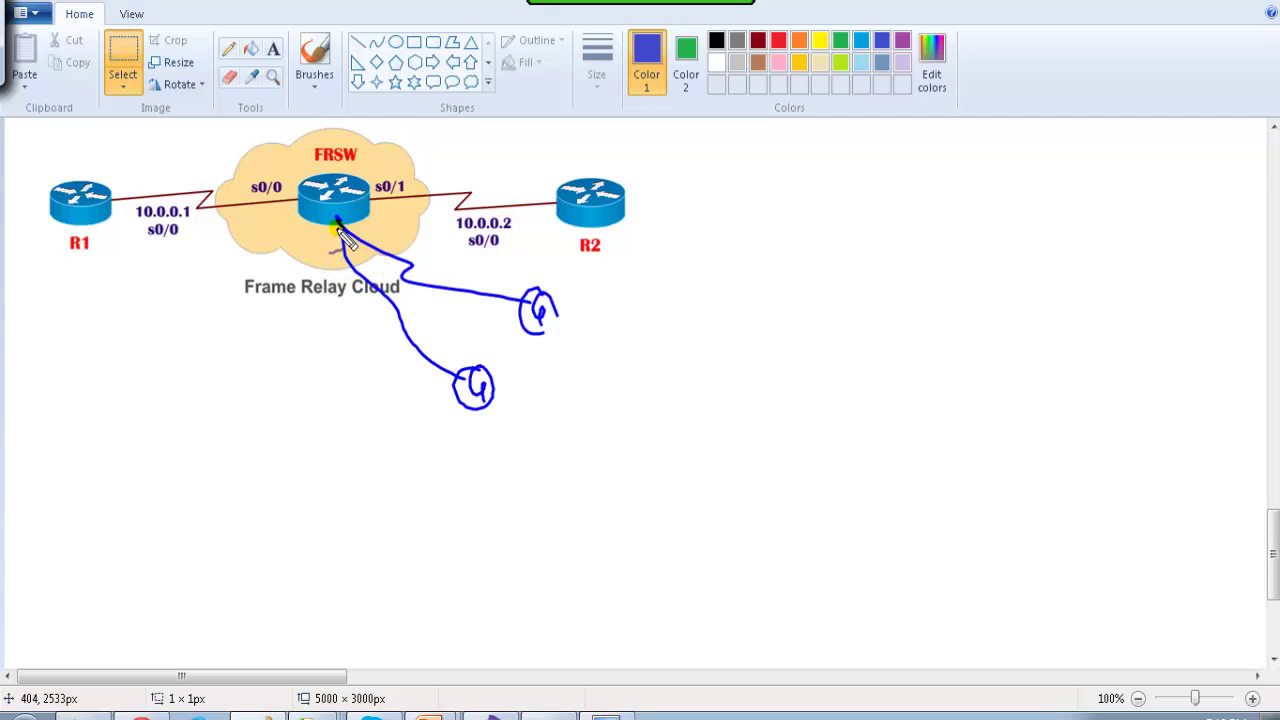
left_click_drag(340, 230, 314, 297)
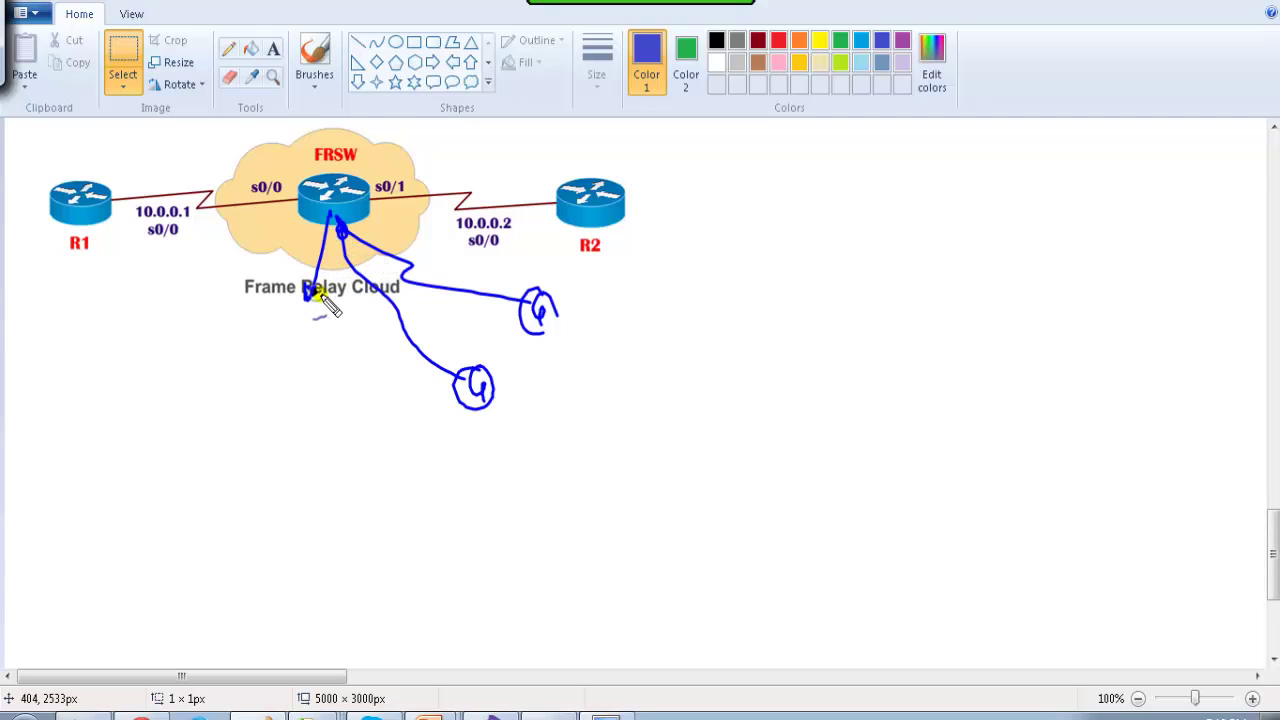
mouse_move(123, 208)
left_mouse_down()
mouse_move(126, 309)
mouse_move(140, 308)
left_mouse_up()
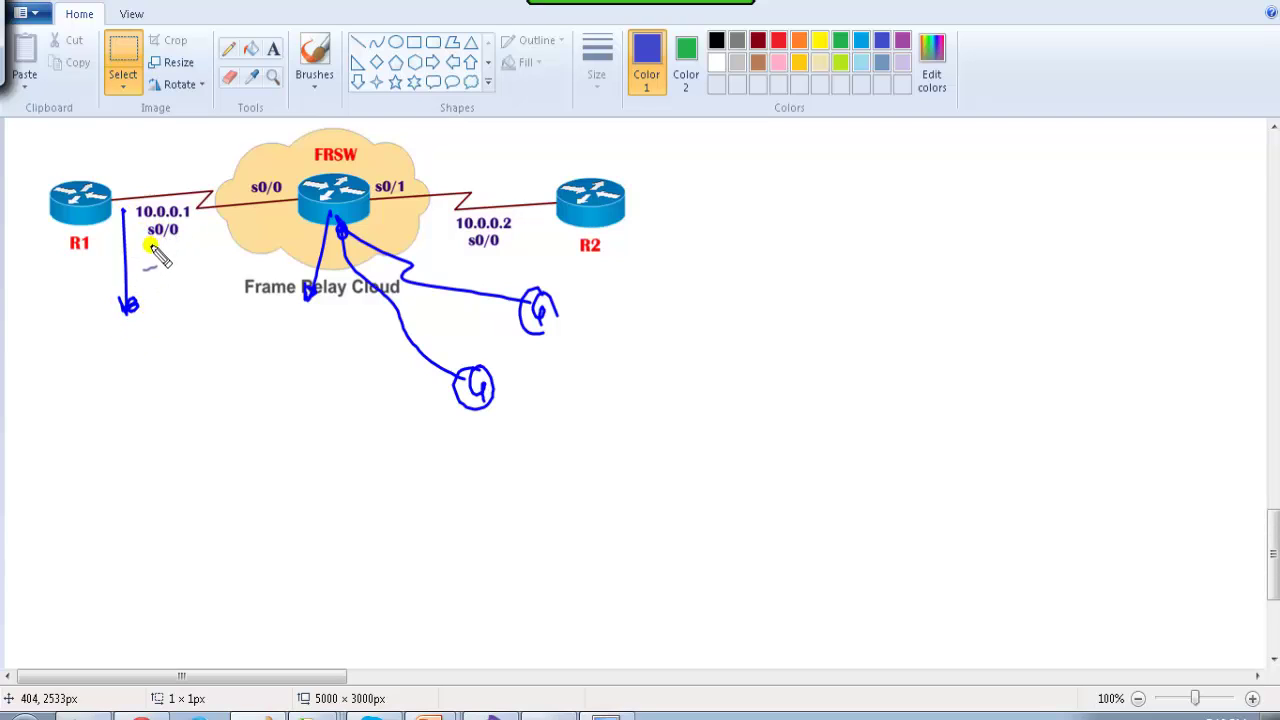
left_click_drag(151, 247, 186, 239)
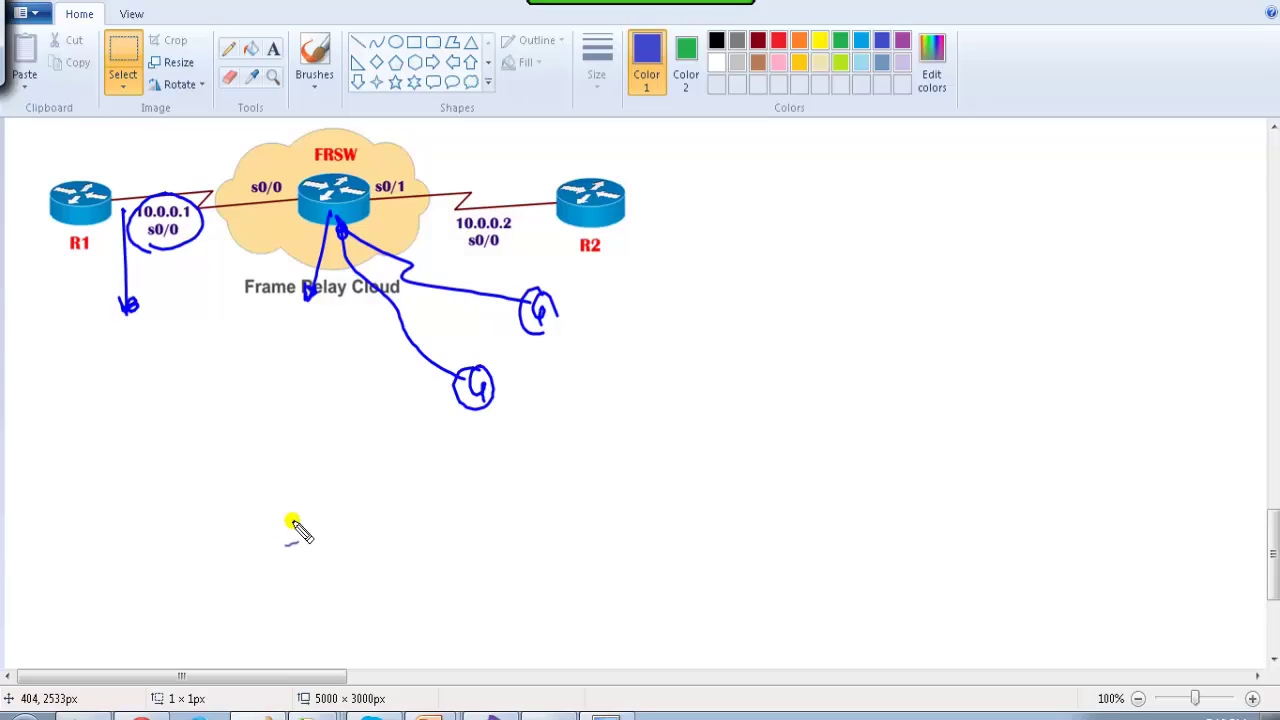
key("Escape")
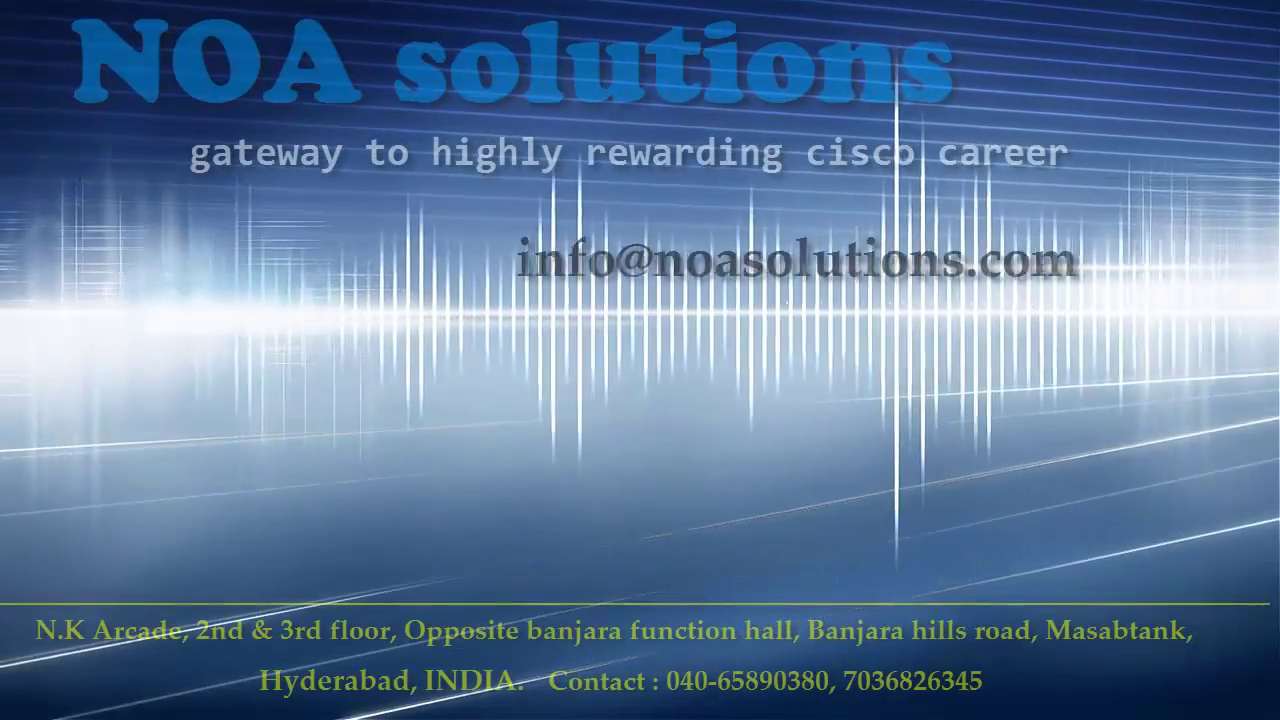